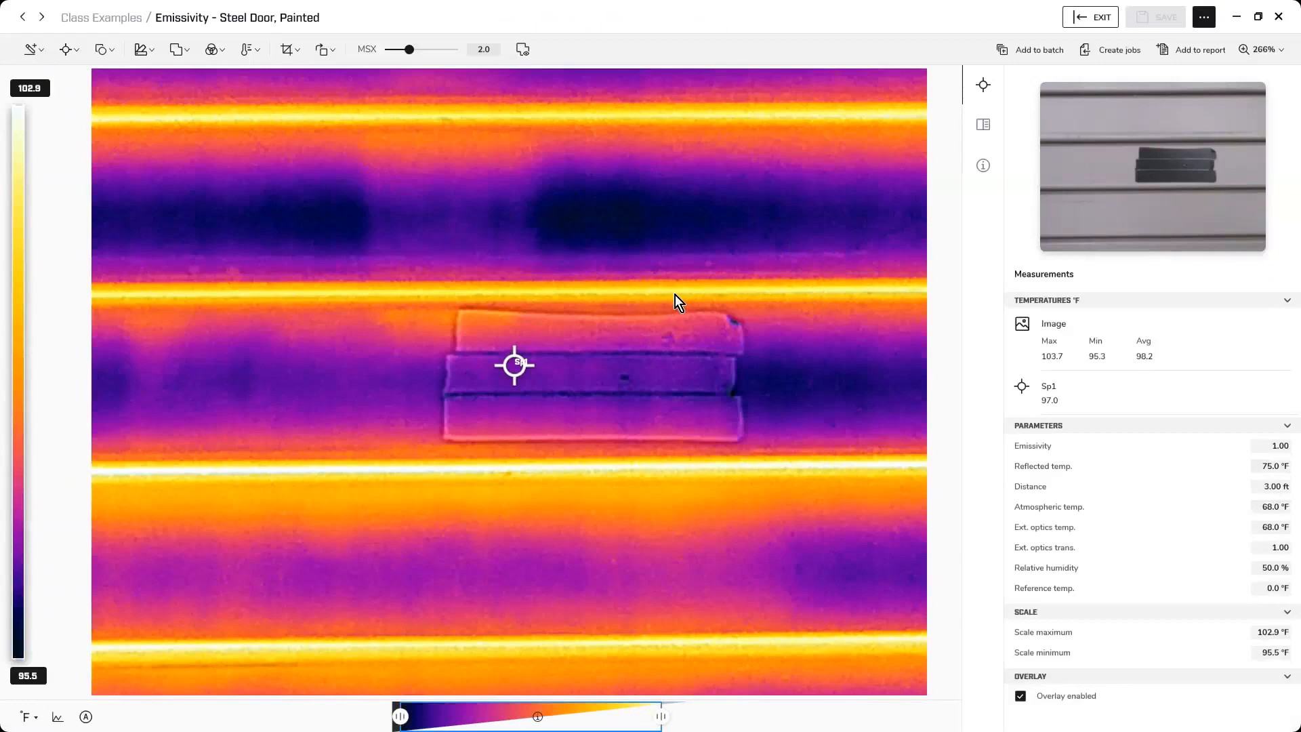
- Delete the Sp1 spotmeter from the tape area of the thermal image
click(513, 365)
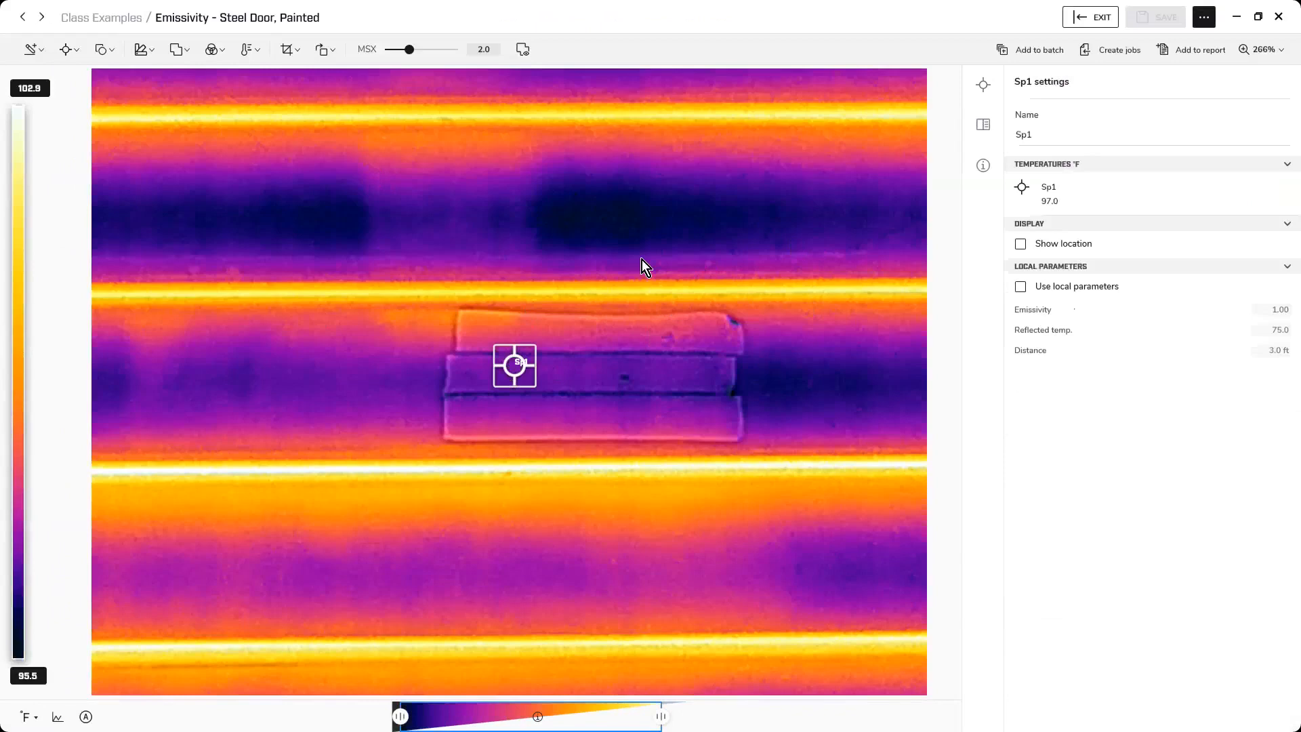
key(Delete)
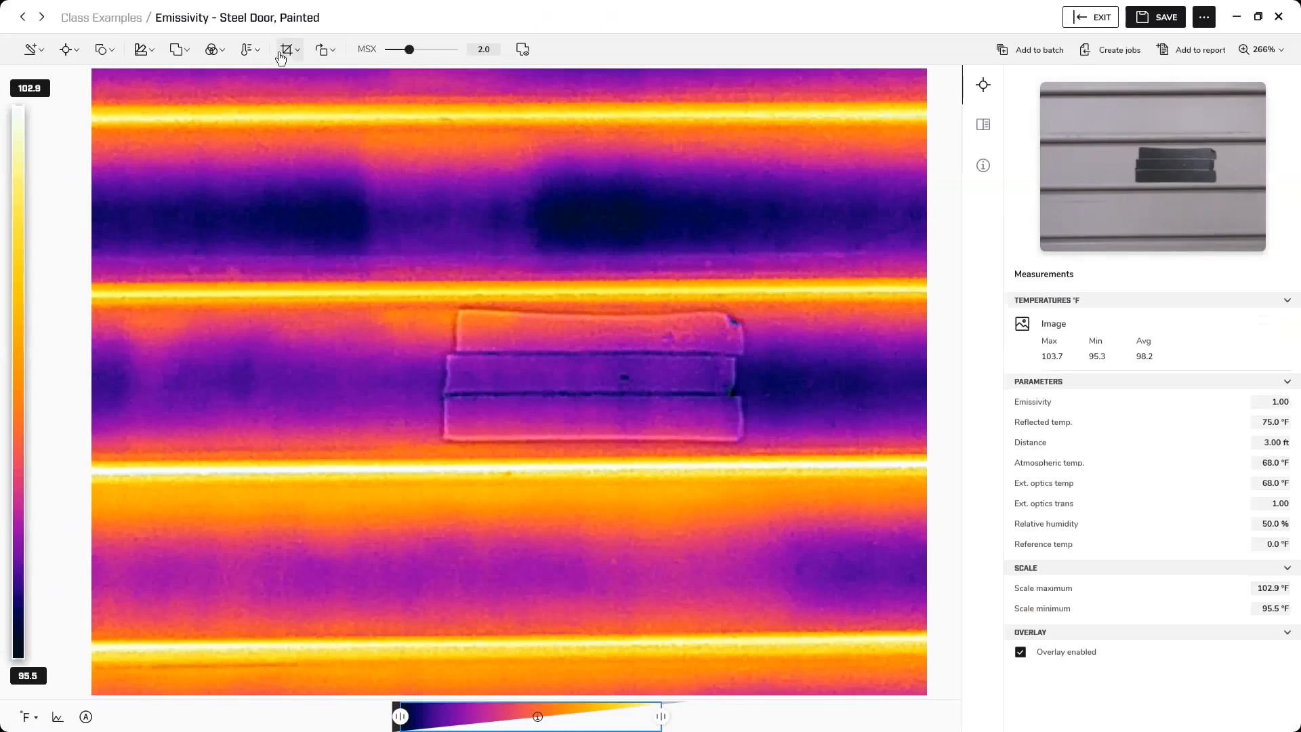
- Switch the image's fusion mode to Thermal Only
click(184, 53)
click(265, 128)
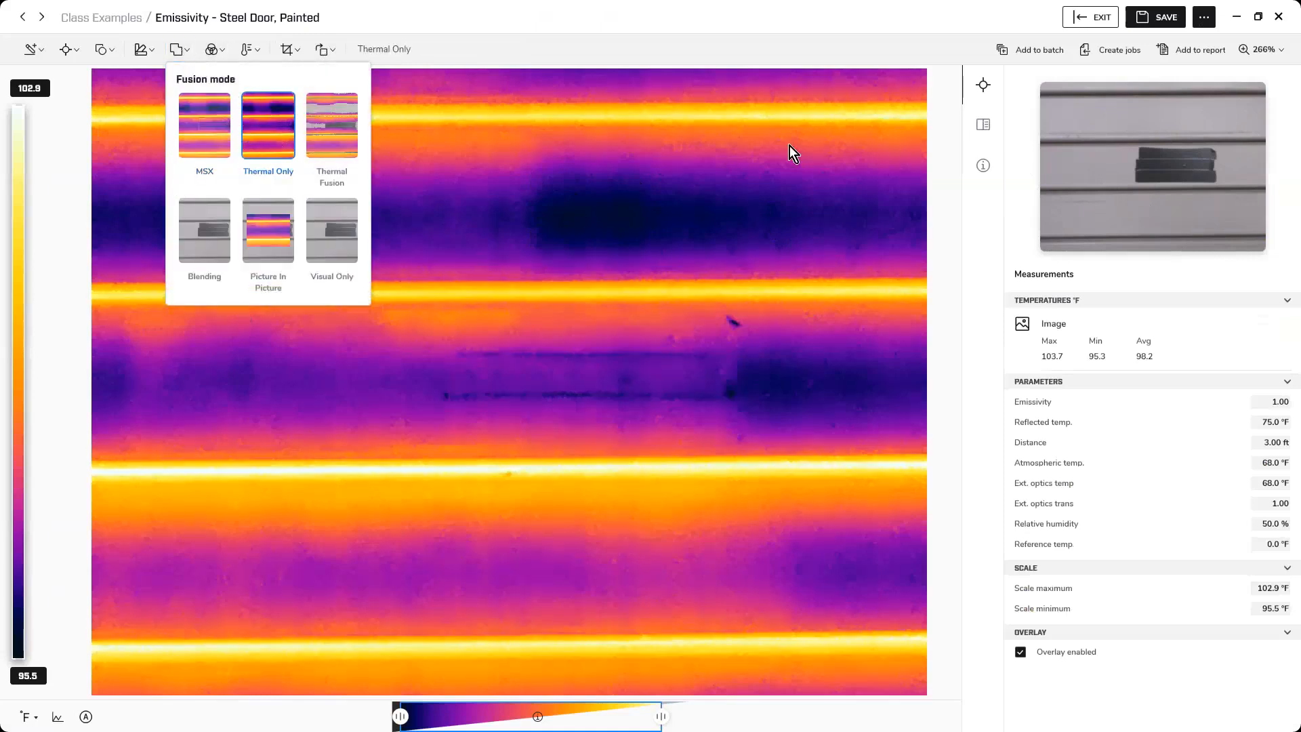
click(644, 352)
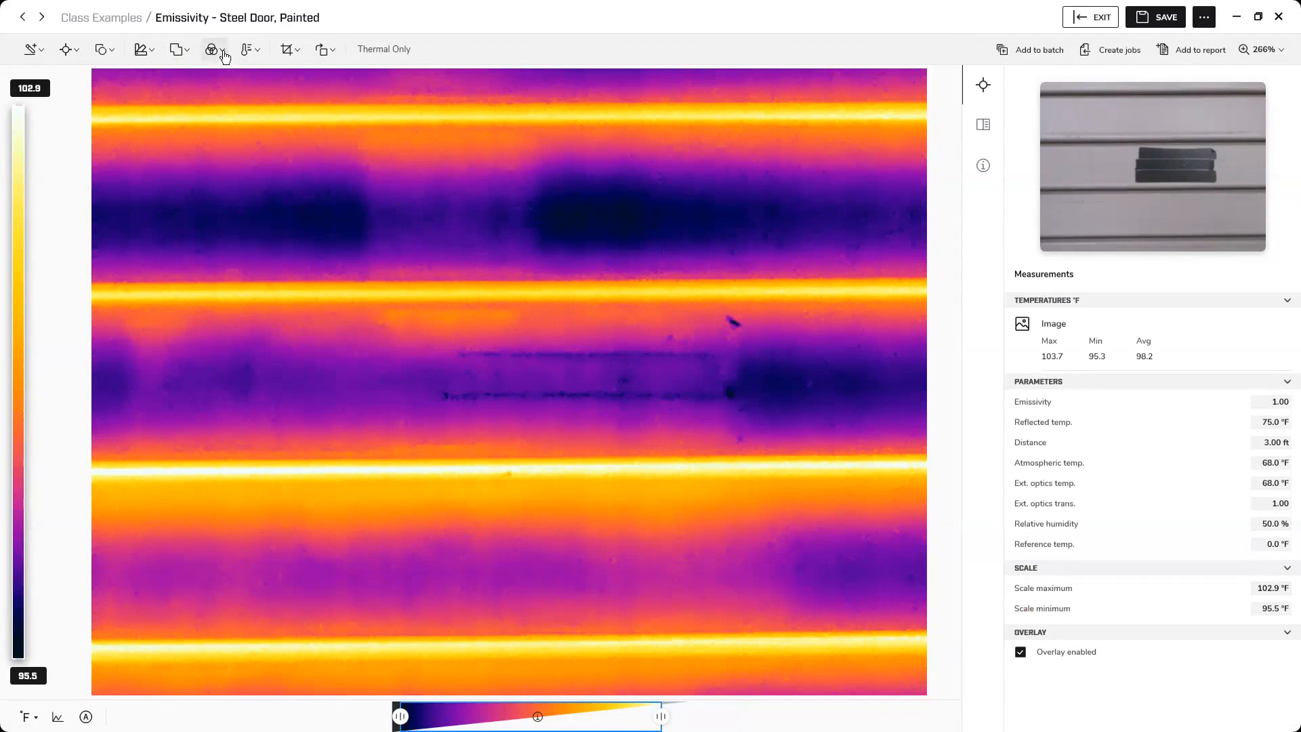
- Switch the image's fusion mode back to MSX at a strength of 2.0
click(185, 49)
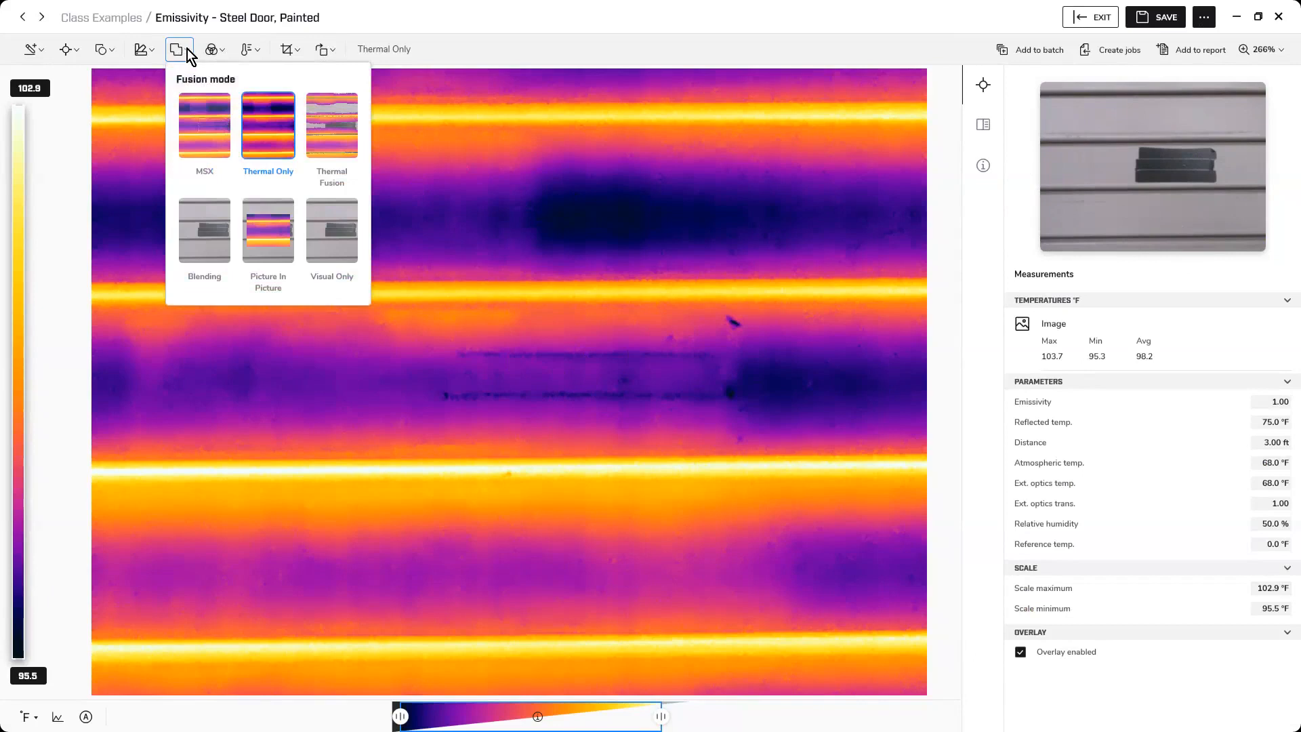
click(201, 130)
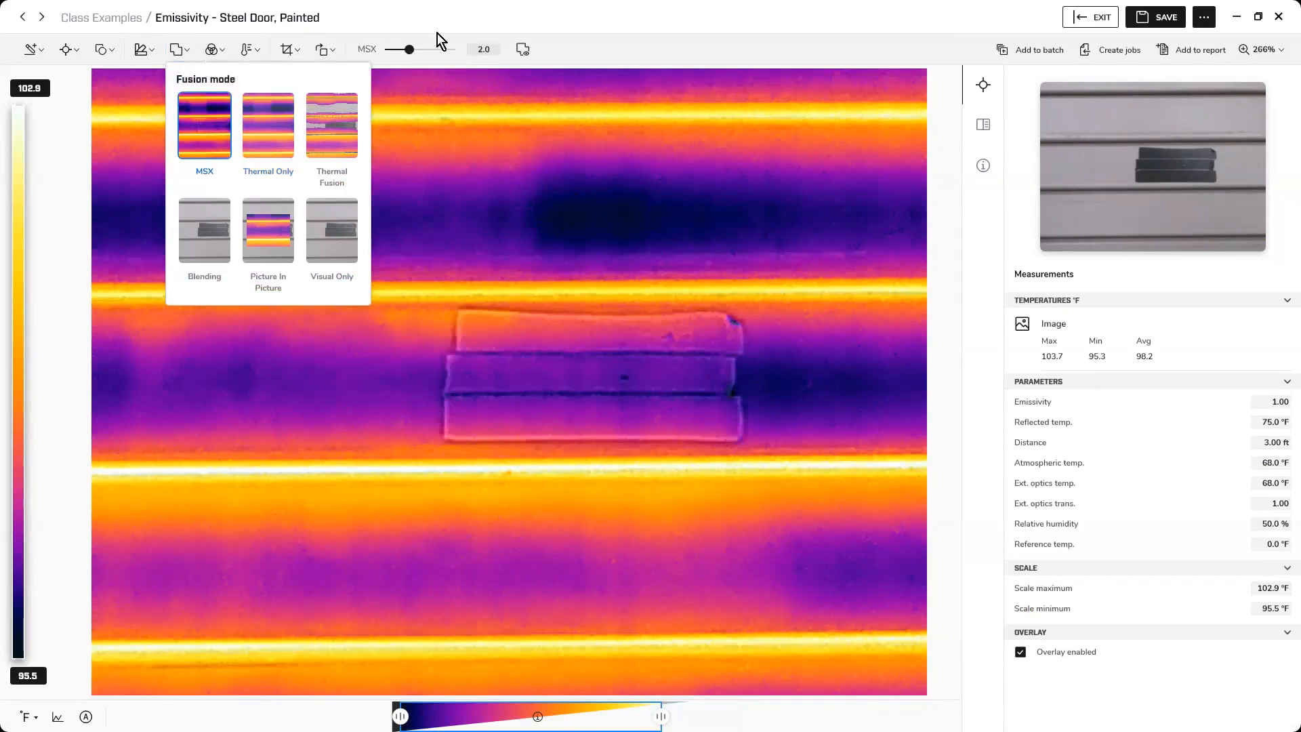
mouse_move(410, 50)
mouse_down()
mouse_move(397, 50)
mouse_move(456, 52)
mouse_move(377, 72)
mouse_move(409, 52)
mouse_up()
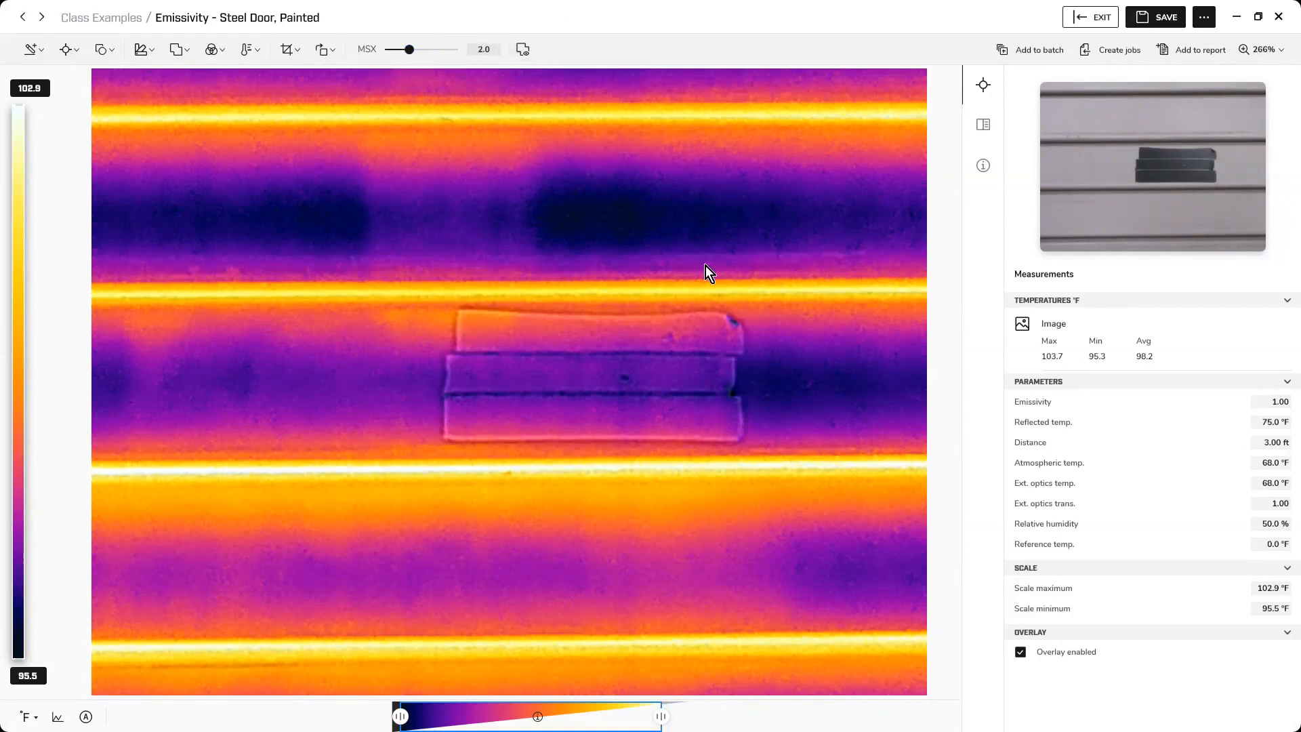
click(521, 53)
- Set the image's global reflected temperature to 78.1 °F
click(1271, 422)
text(78.1)
key(Return)
click(1296, 444)
click(1264, 463)
click(1283, 505)
key(Tab)
click(298, 207)
- Add a rectangle measurement over the tape patch and adjust its edges to cover most of the tape
click(112, 55)
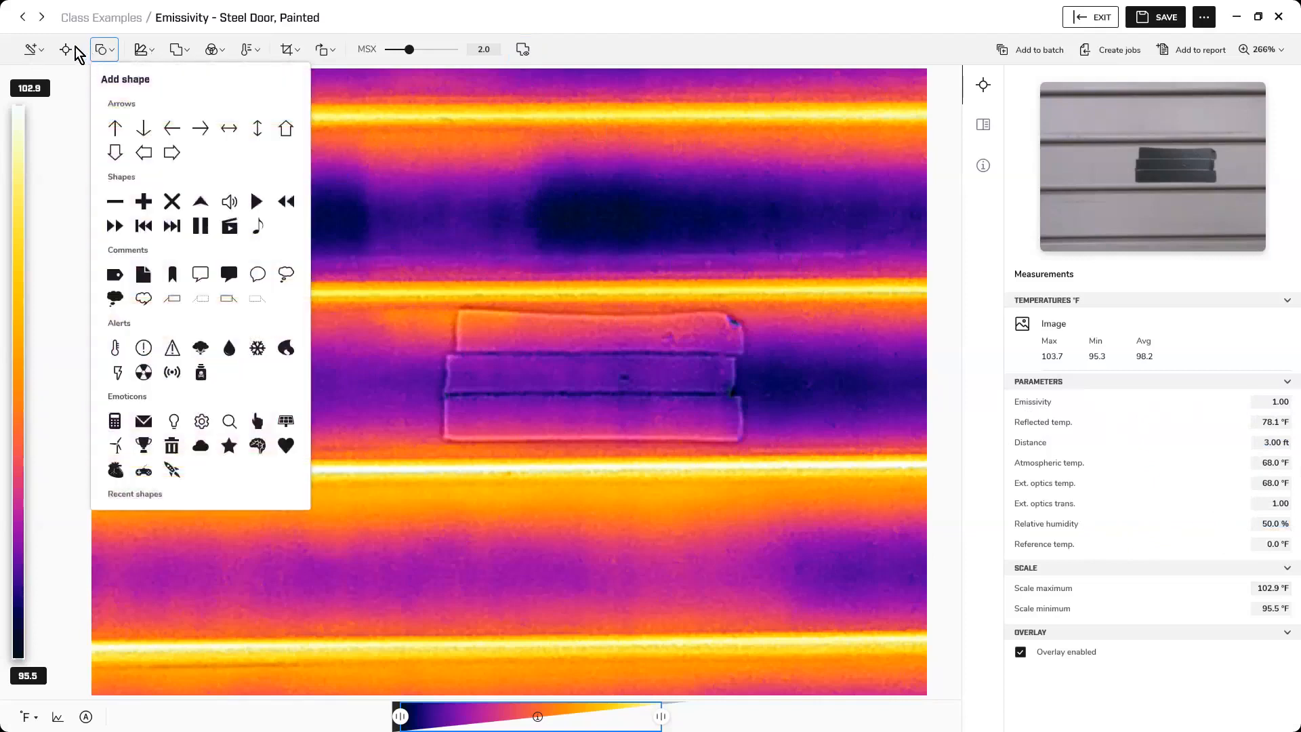
click(76, 49)
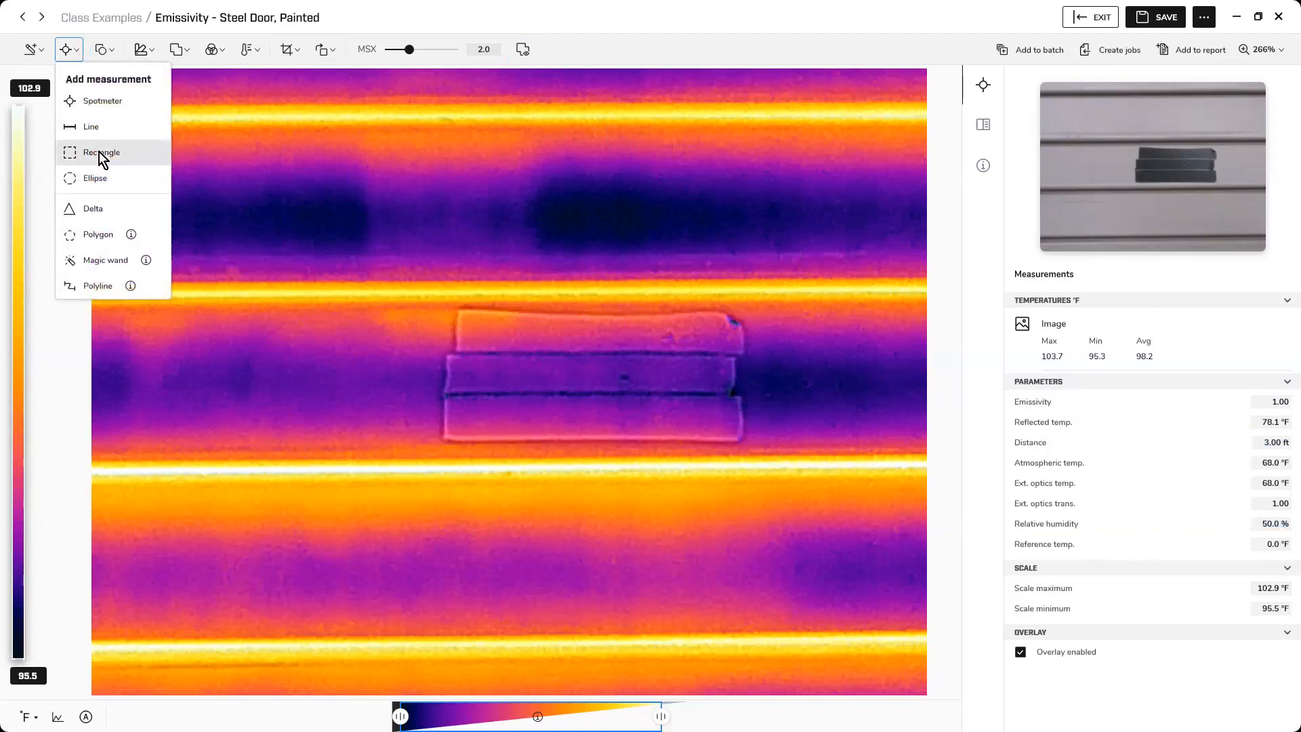
click(87, 152)
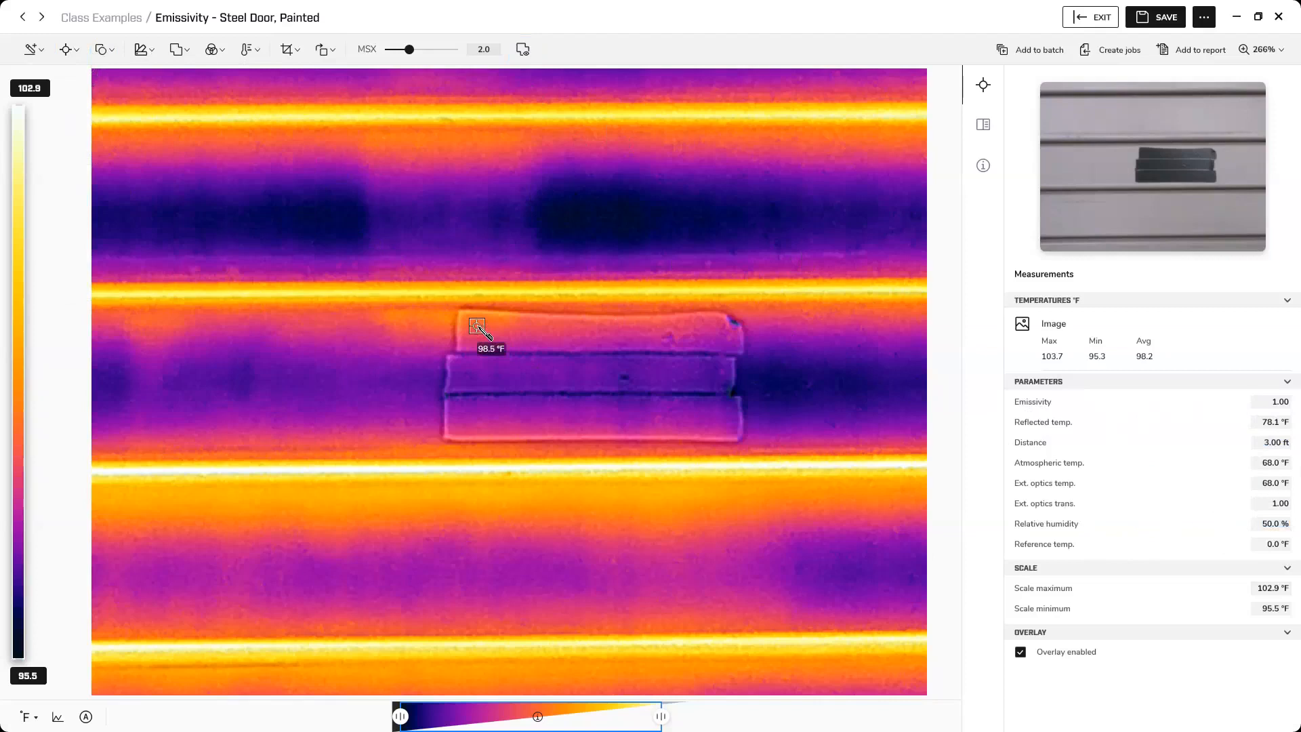
drag(477, 327, 719, 426)
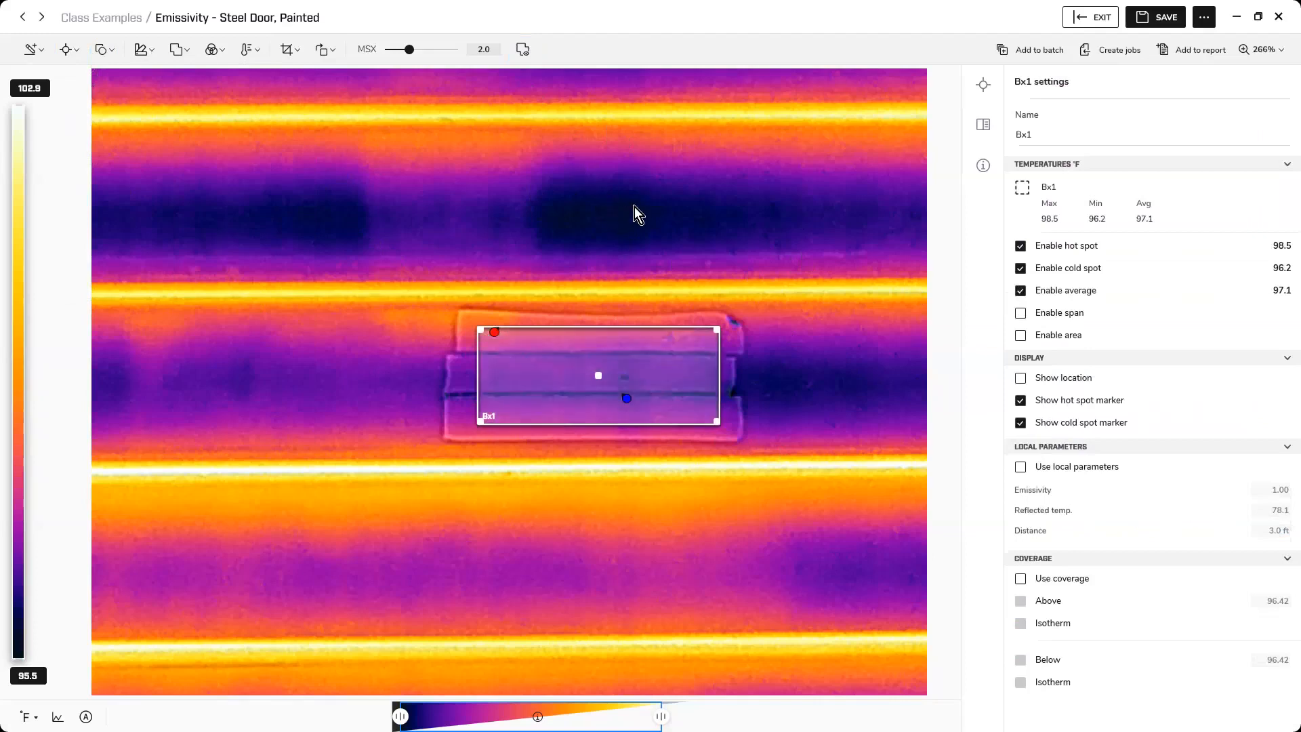
drag(479, 368, 473, 326)
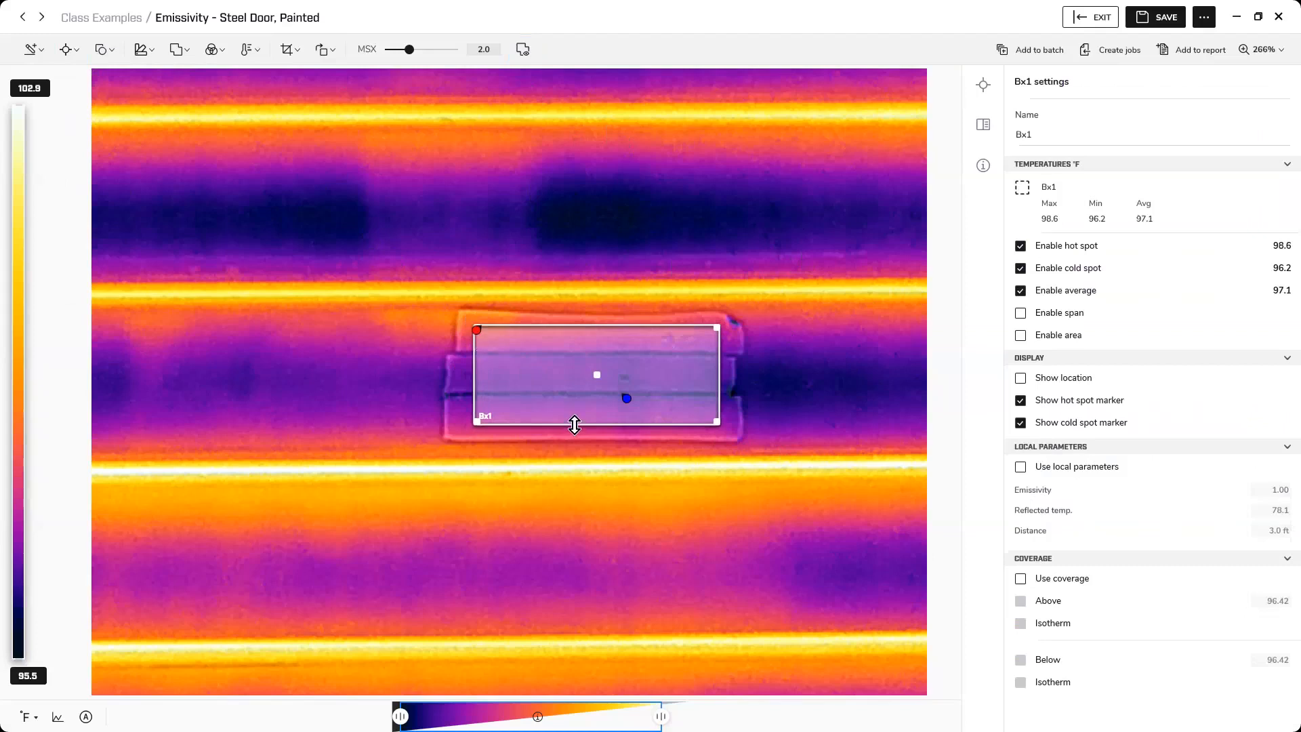
drag(571, 425, 573, 429)
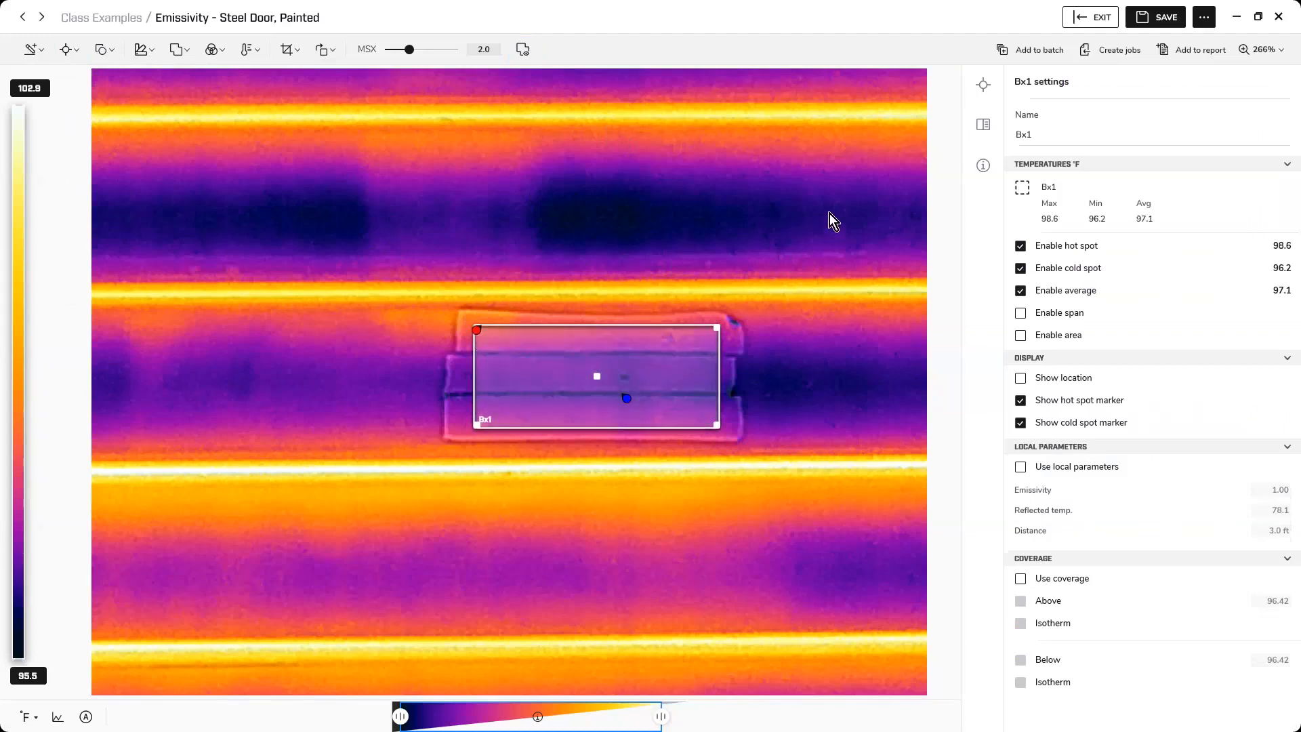
click(817, 290)
- Disable the hot spot and cold spot values and their markers for the tape rectangle, keeping only the average enabled
click(630, 392)
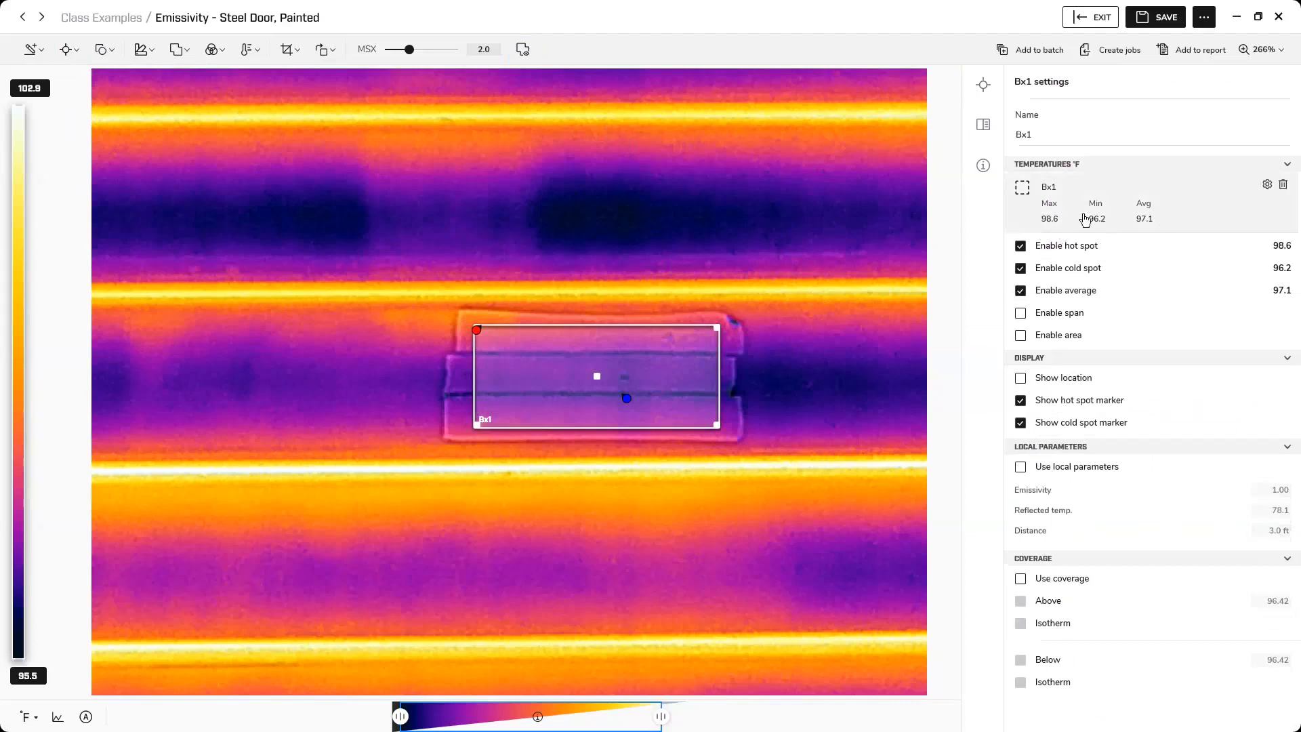
click(1021, 248)
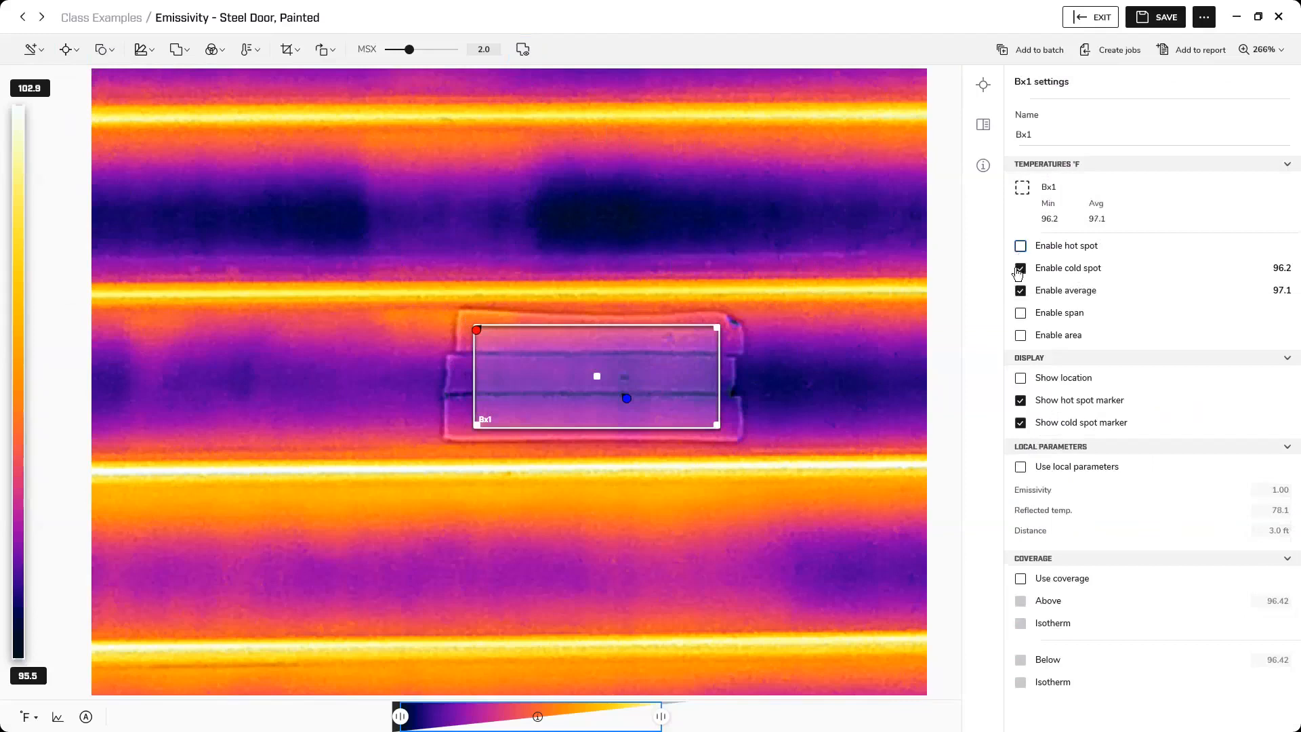
click(1021, 270)
click(1021, 401)
click(1021, 423)
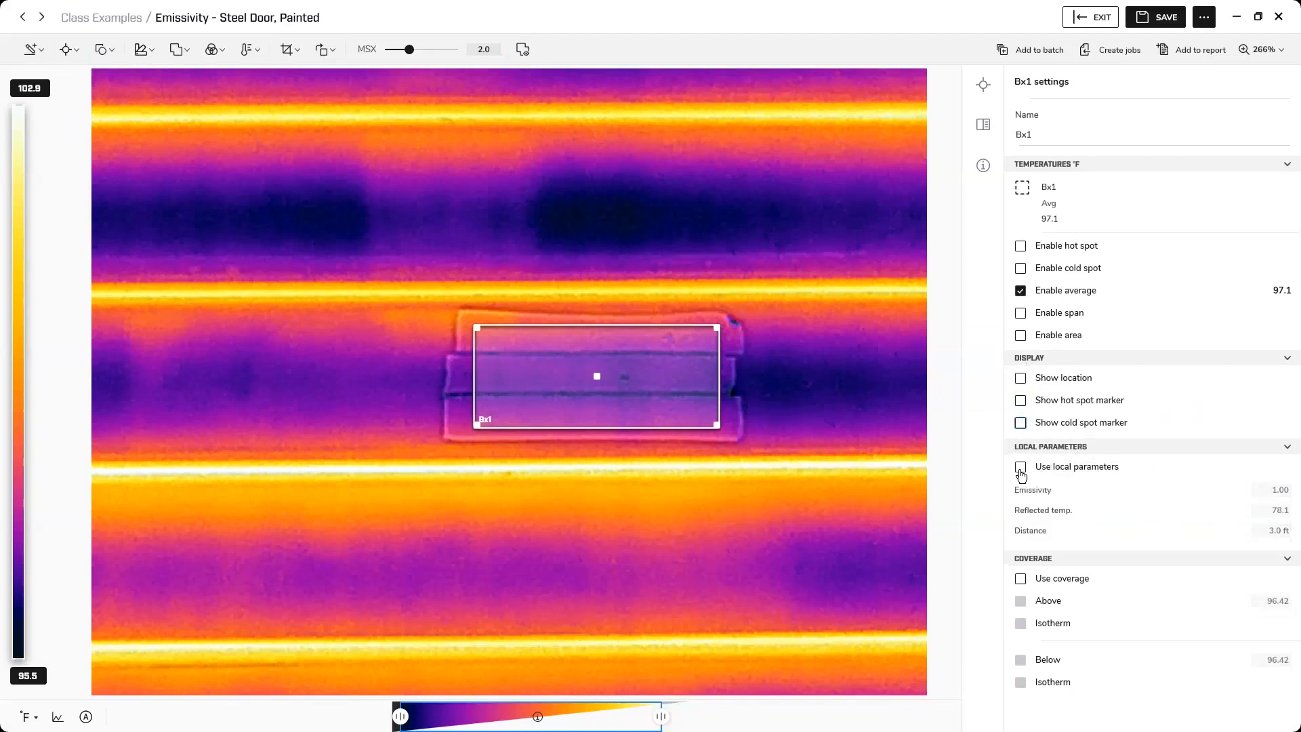
click(854, 250)
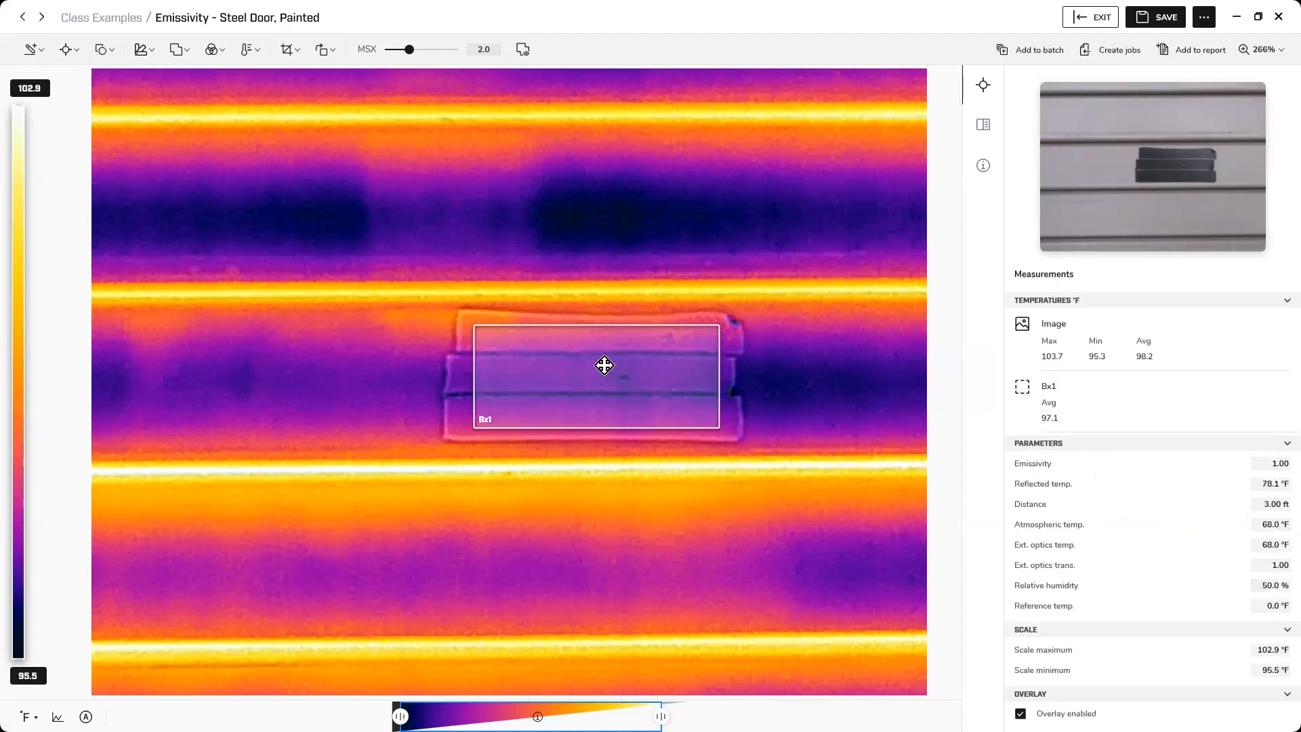
click(1277, 465)
click(1263, 465)
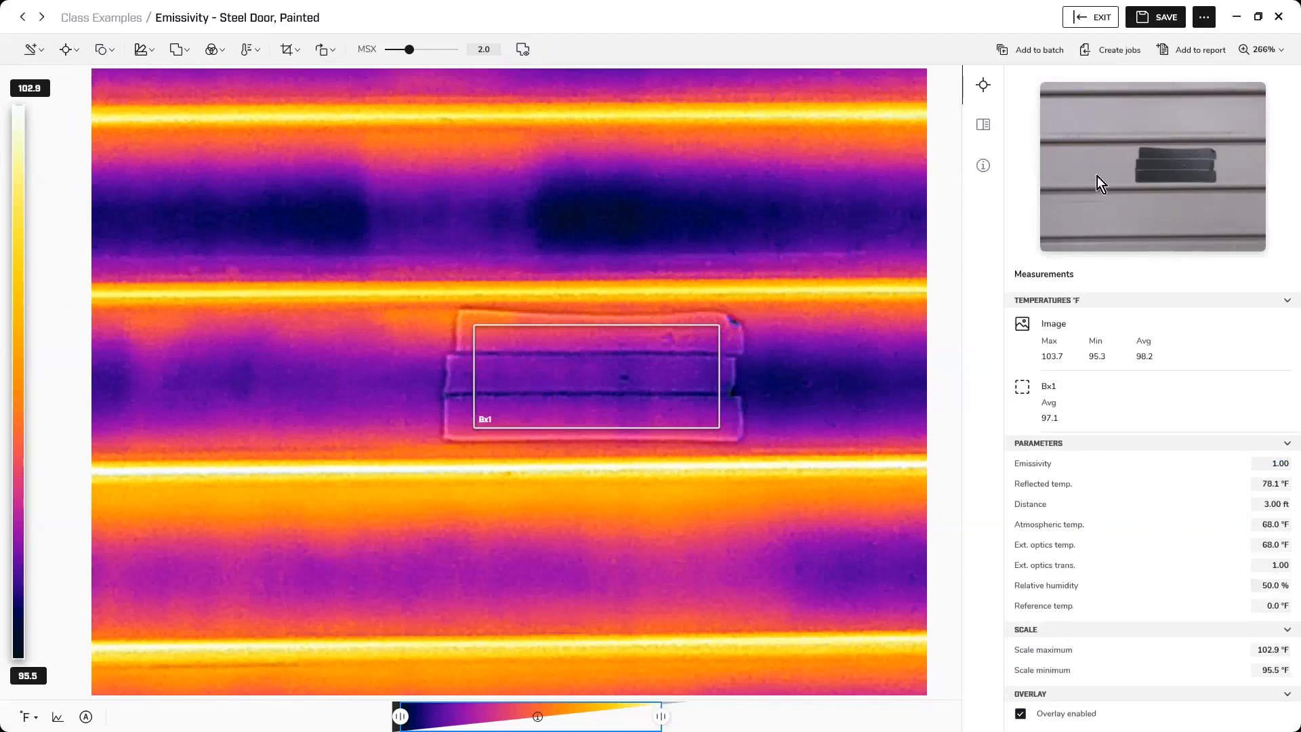
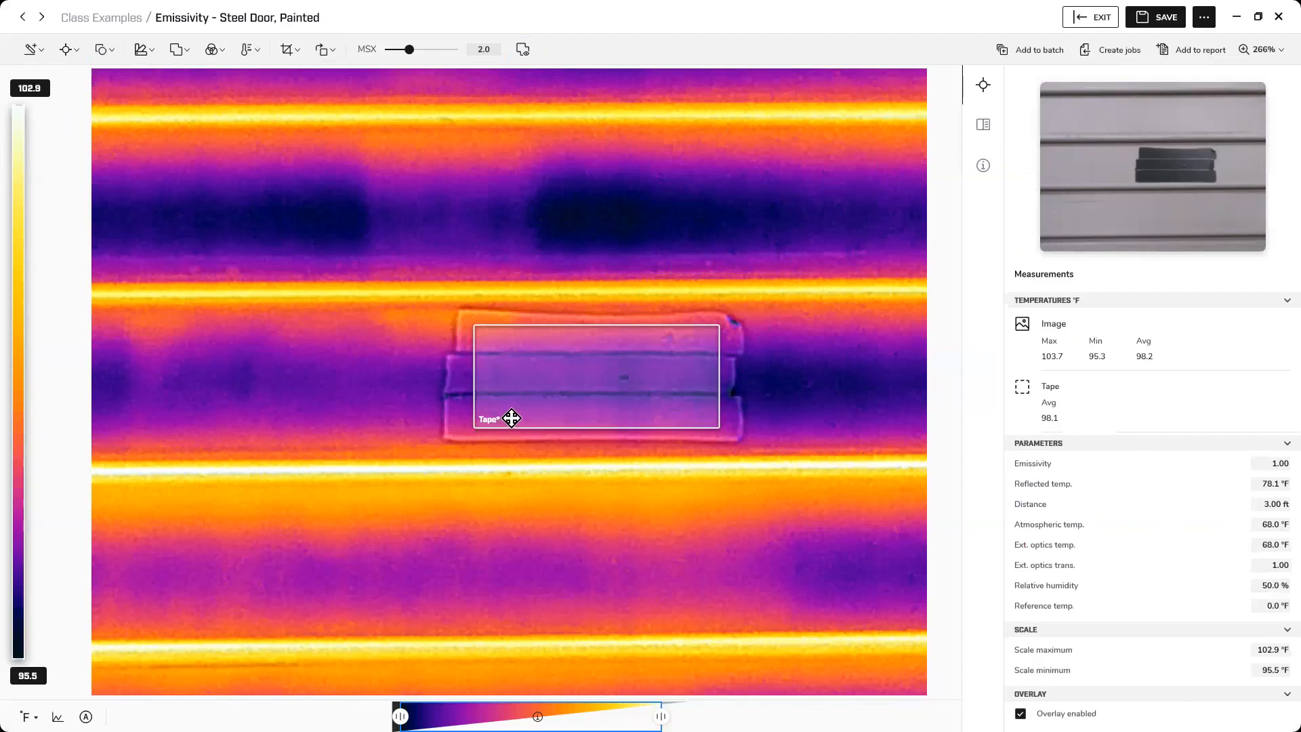
- Review the Tape rectangle's settings, including its local emissivity parameter
click(510, 419)
click(527, 439)
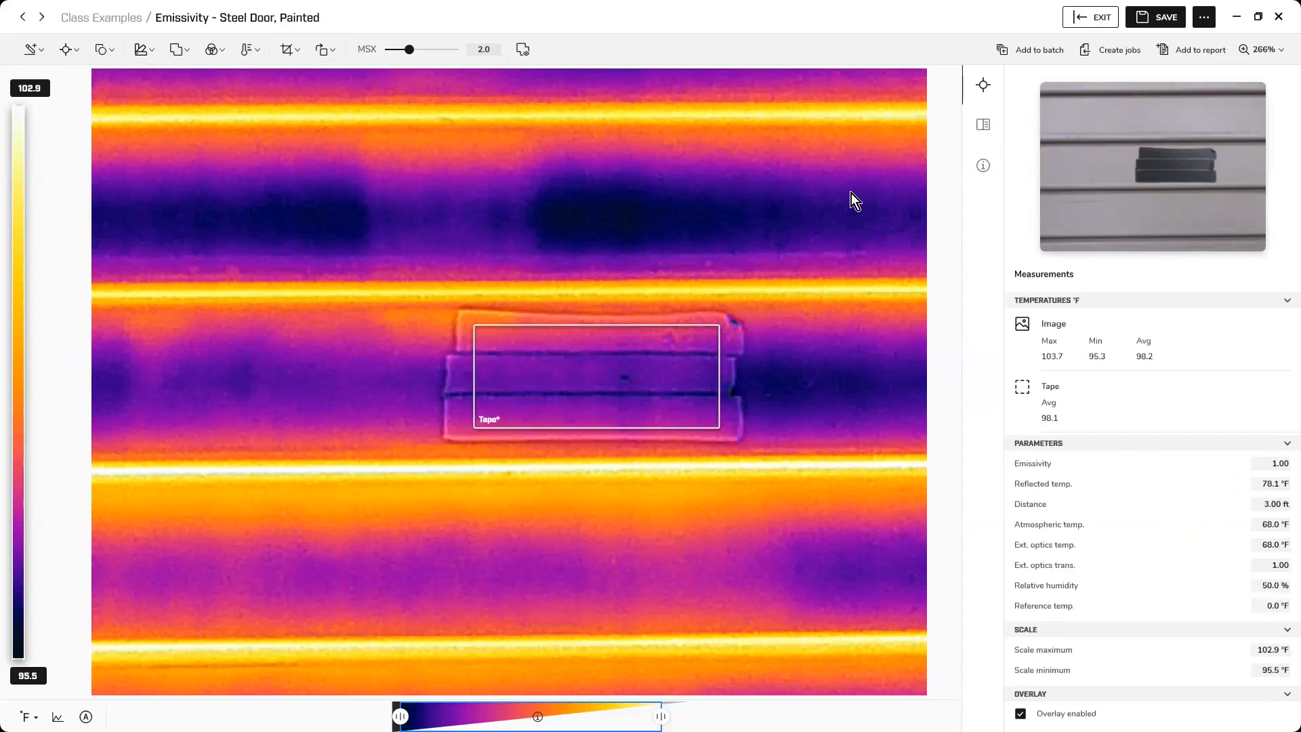
click(656, 353)
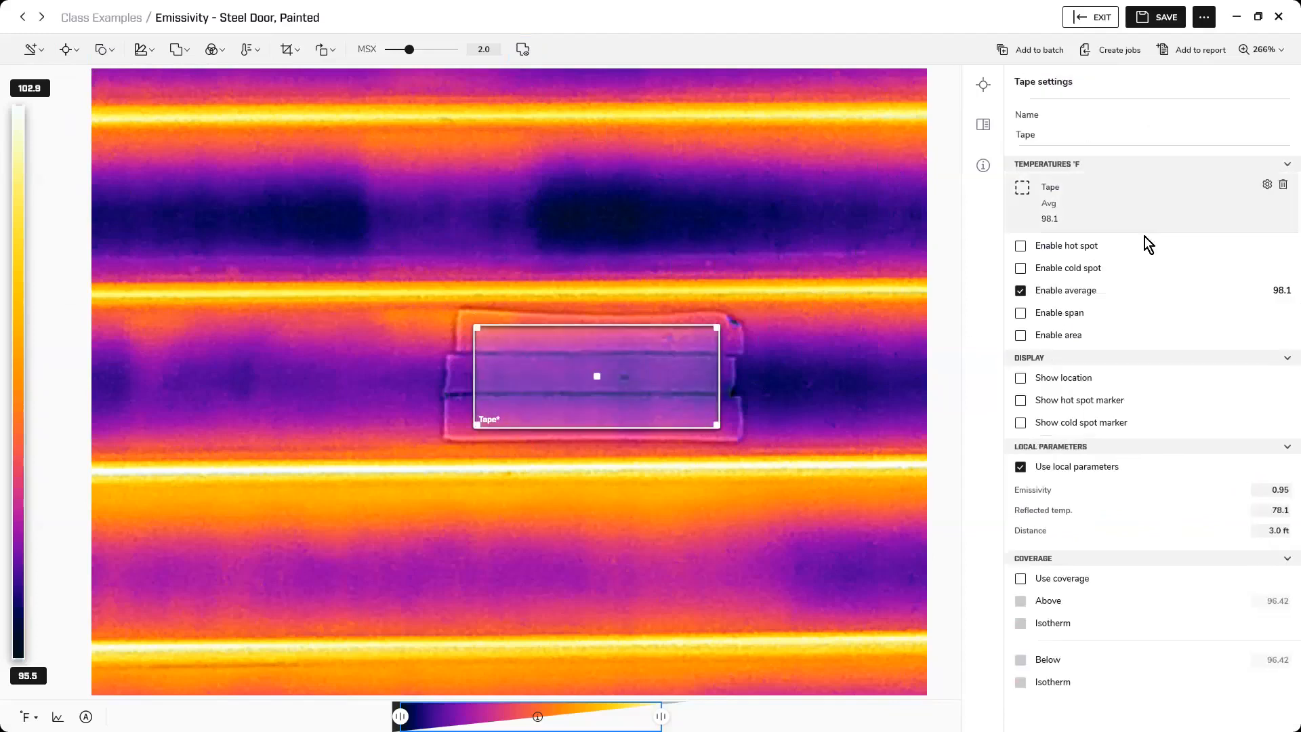
click(668, 210)
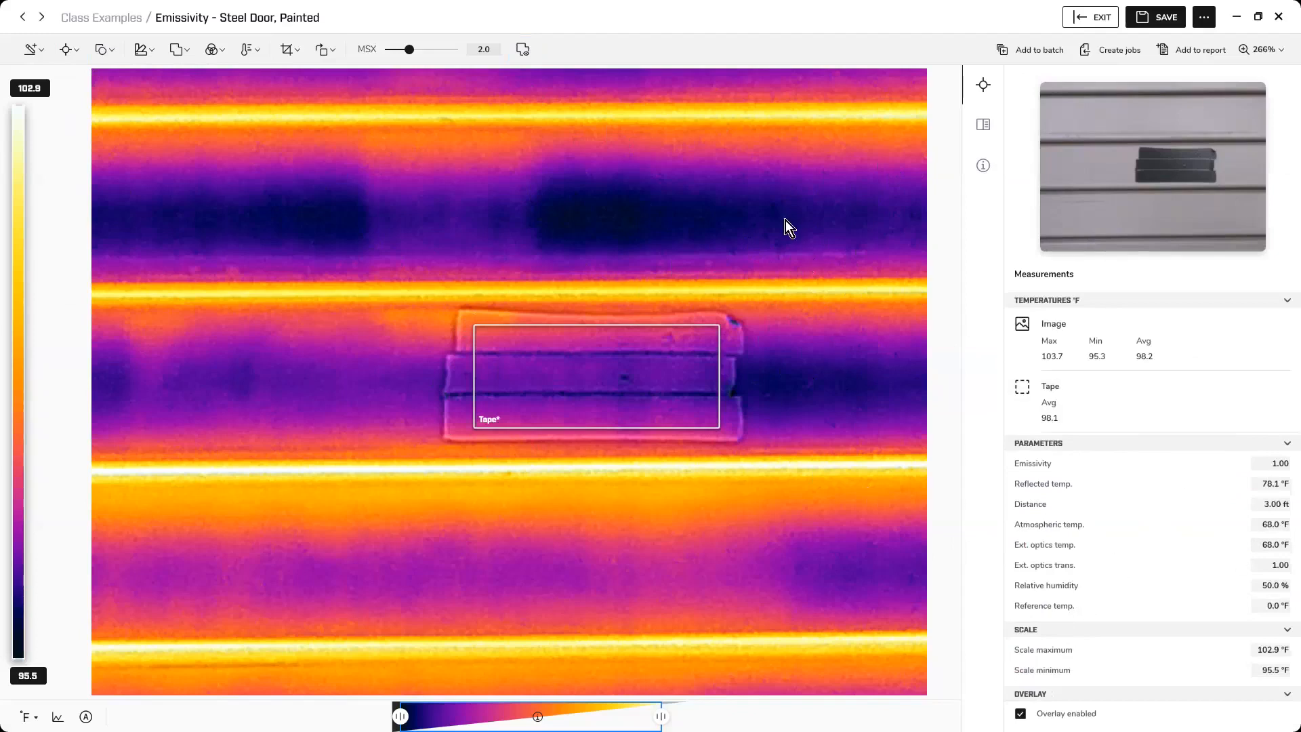
- Add a second rectangle measurement on the bare door panel directly above the tape, similar in size to the Tape rectangle
click(67, 50)
click(102, 152)
mouse_move(478, 157)
mouse_down()
mouse_move(698, 242)
mouse_move(774, 250)
mouse_move(737, 268)
mouse_up()
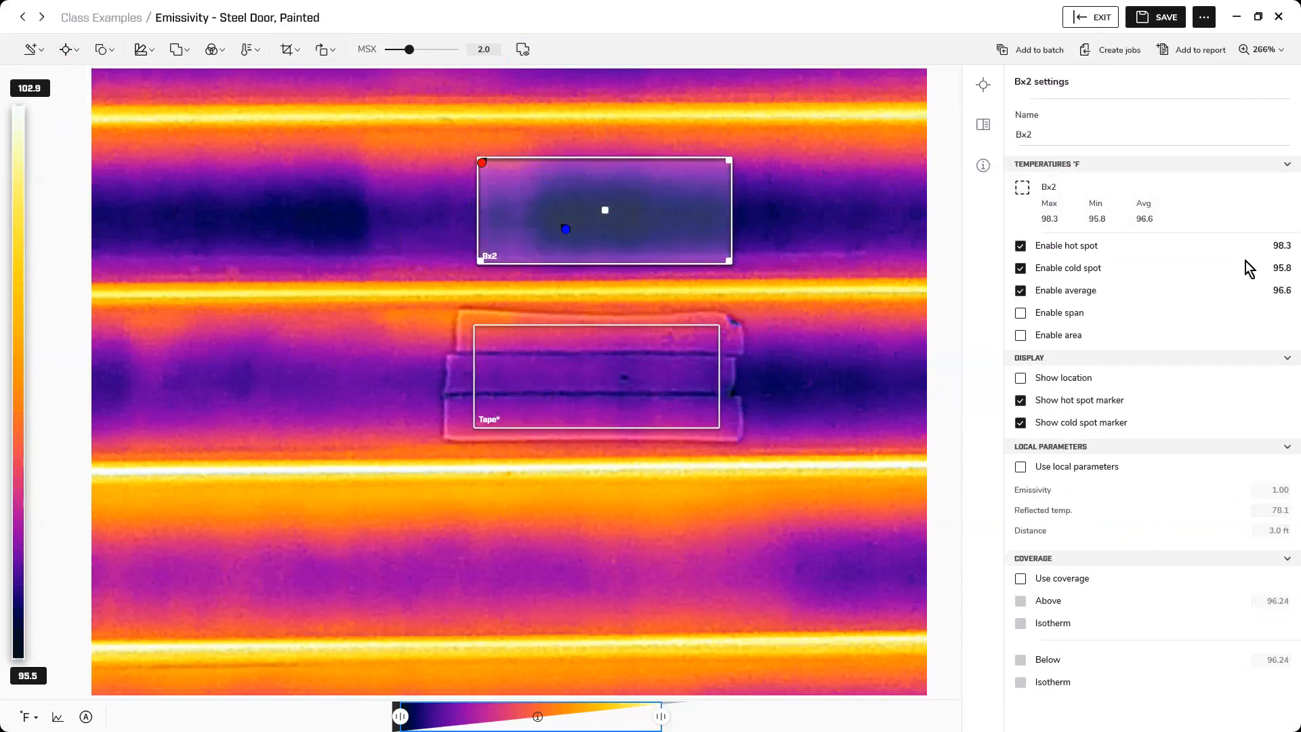
- Disable the hot spot and cold spot values and their markers for the new rectangle, keeping only the average enabled
click(1022, 247)
click(1020, 269)
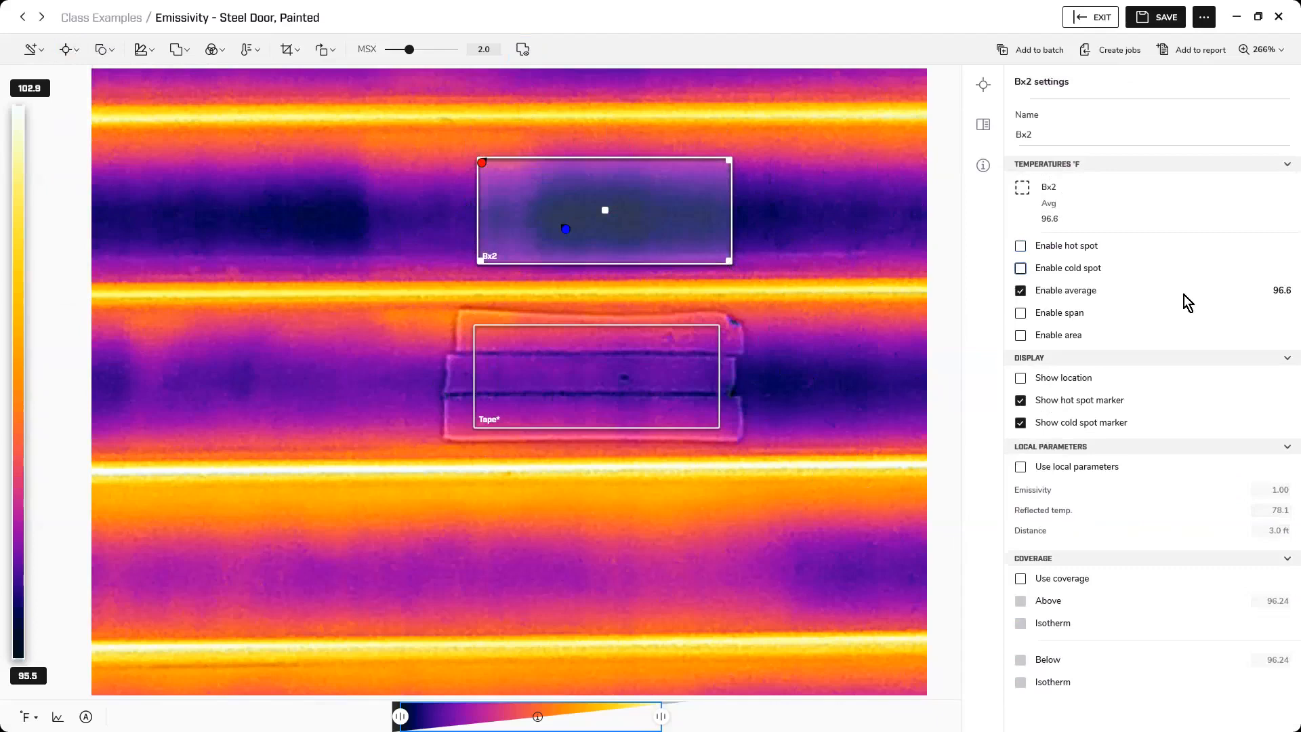
click(1021, 401)
click(1022, 424)
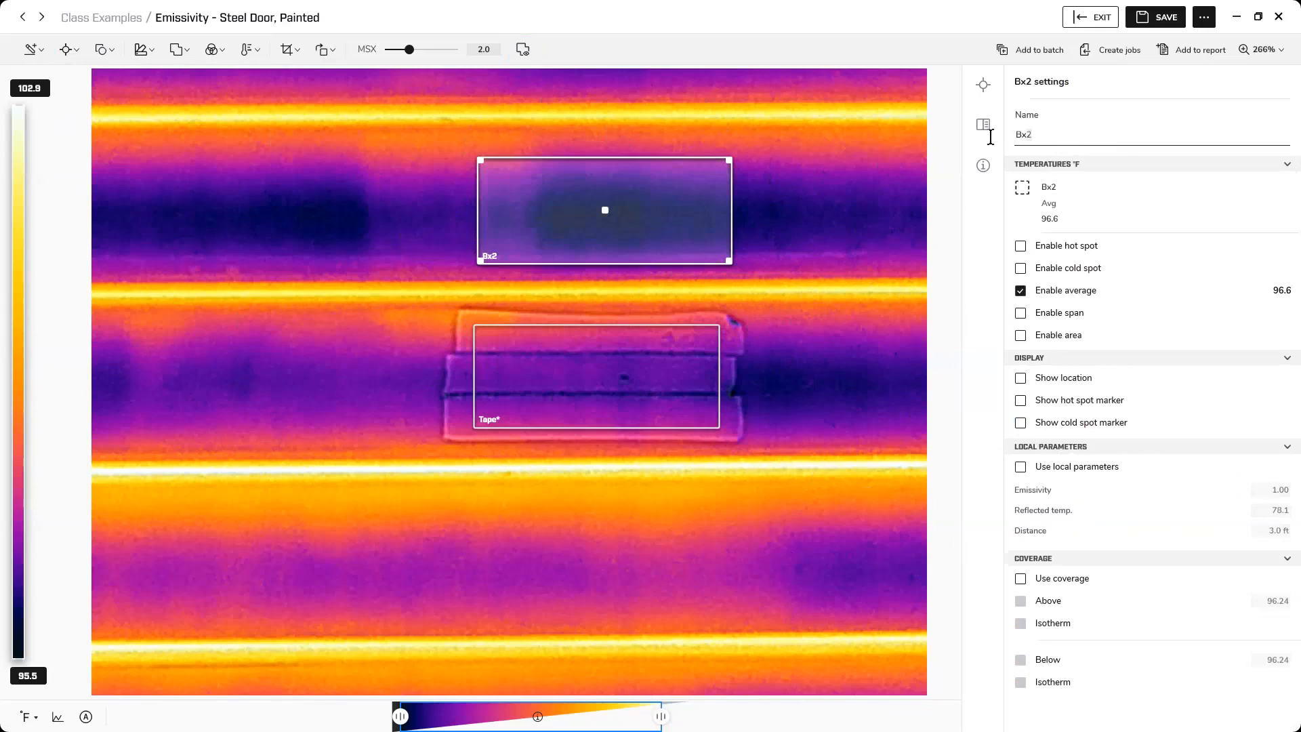
- Rename the second rectangle measurement as Bare Surface
text(B)
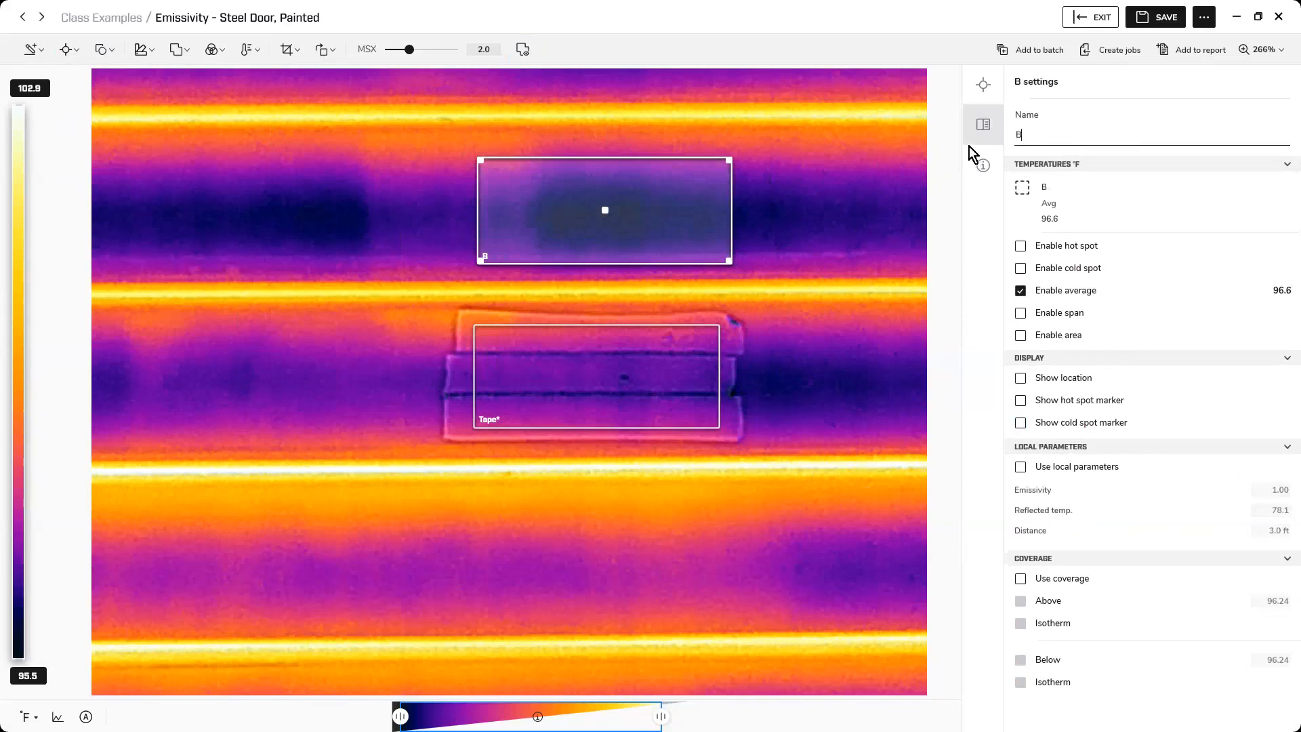
text(are Surface)
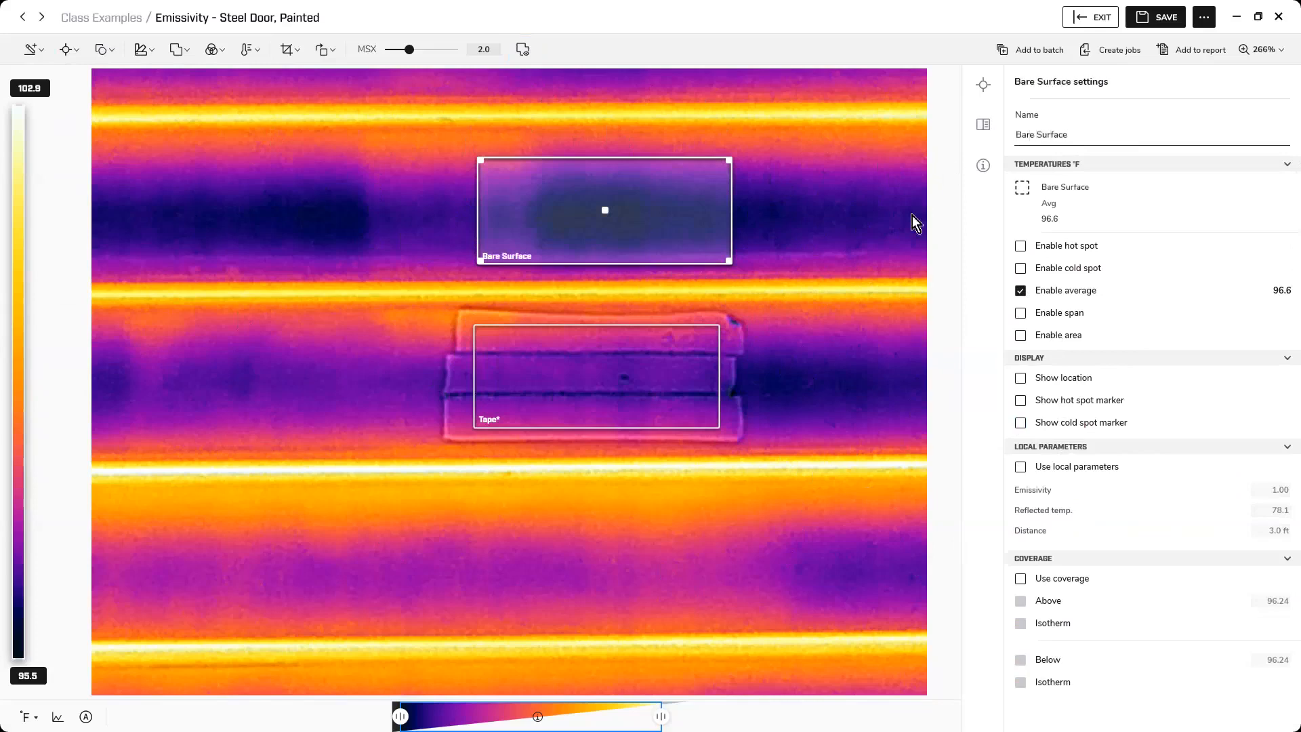
click(893, 218)
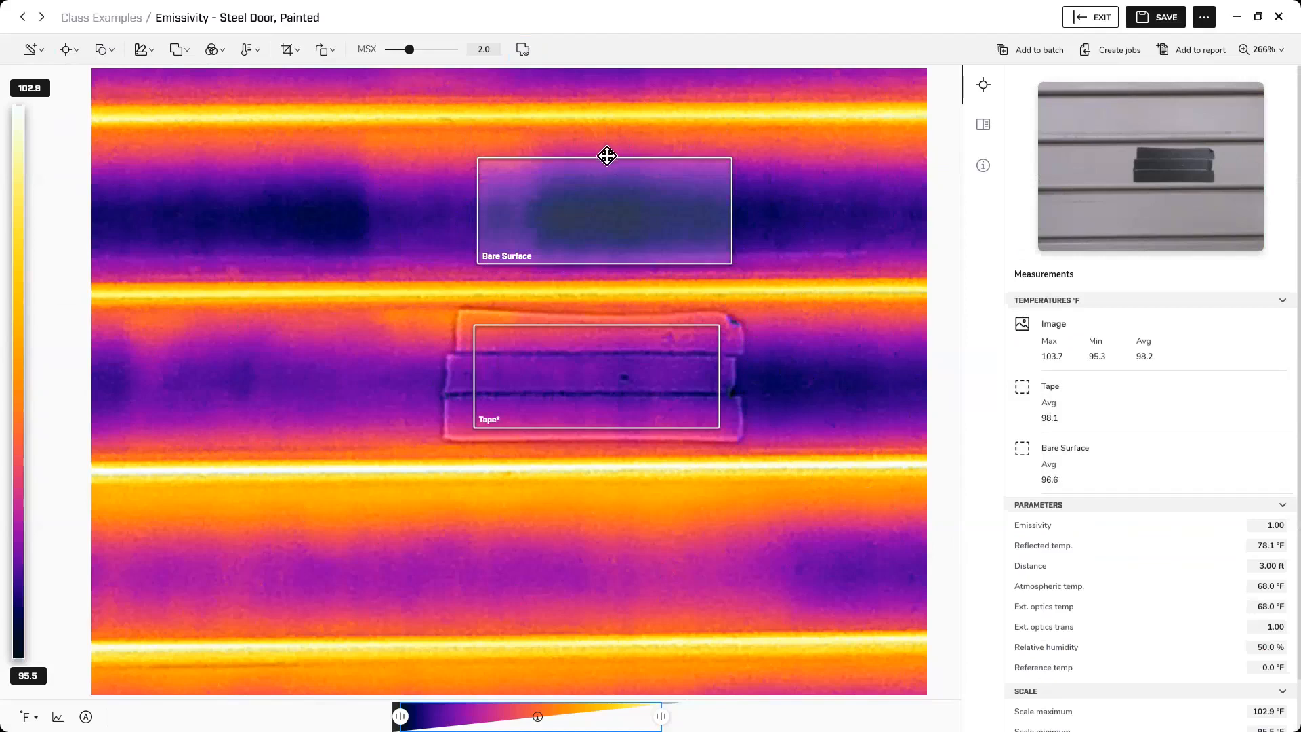
- Extend the Bare Surface rectangle slightly upward by moving its upper edge
click(577, 173)
drag(587, 158, 587, 144)
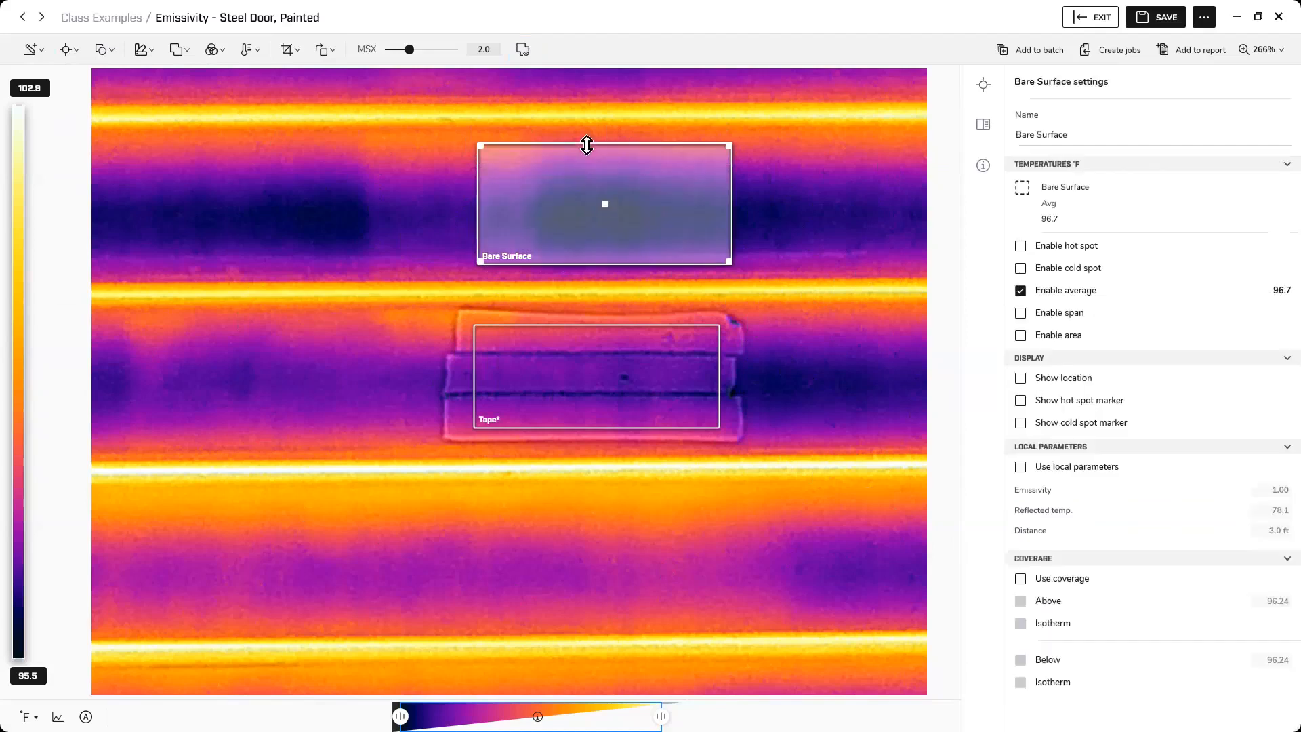
click(809, 292)
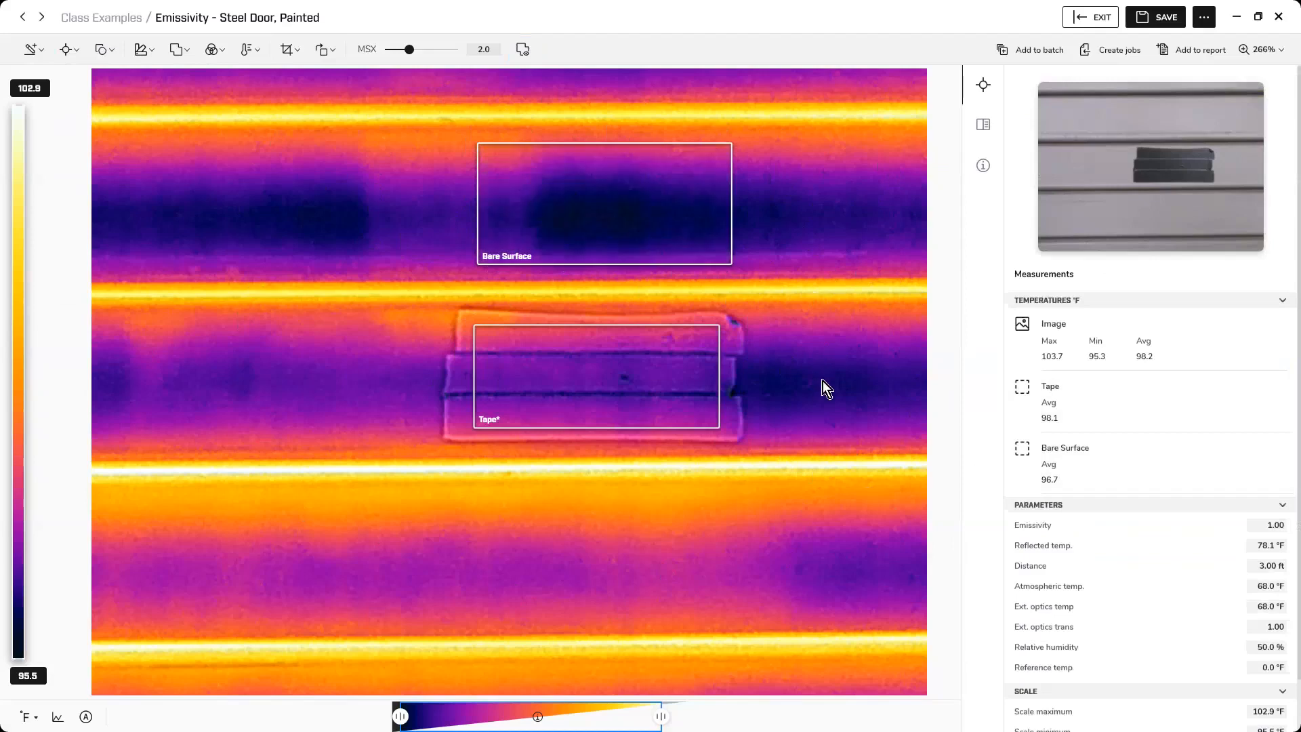
- Move the Bare Surface rectangle left along the upper panel and return it to the spot above the tape
drag(594, 199, 477, 180)
click(779, 216)
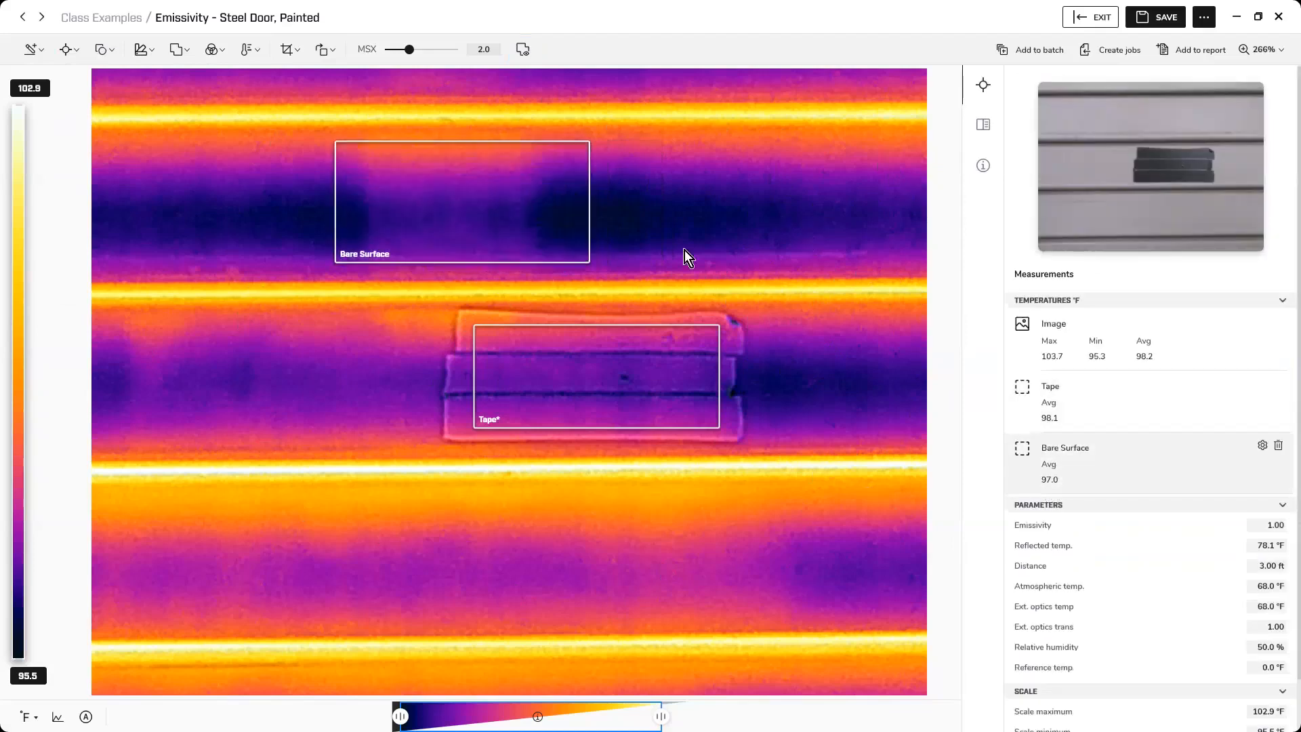
drag(509, 217, 617, 220)
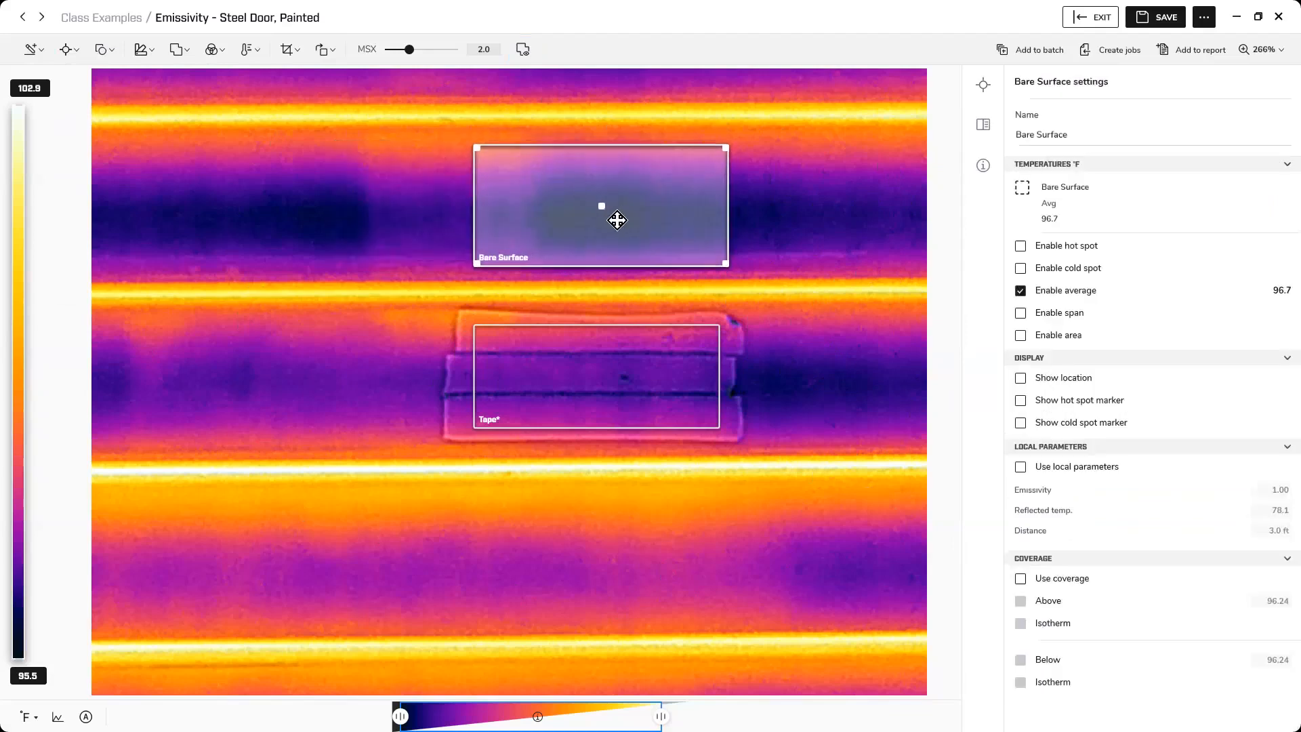
click(833, 225)
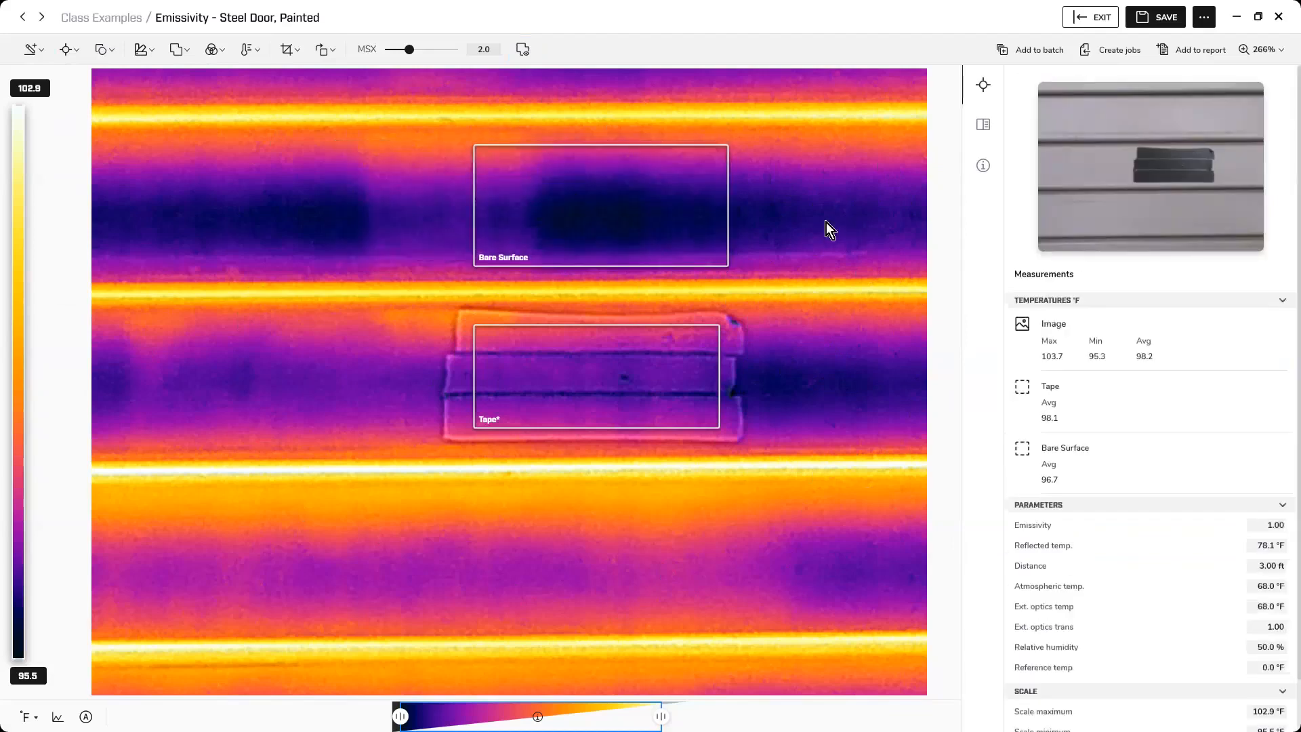
- Move the Bare Surface rectangle left along the panel, then up across the bright seam to compare its average
drag(529, 221, 504, 210)
click(854, 239)
click(775, 239)
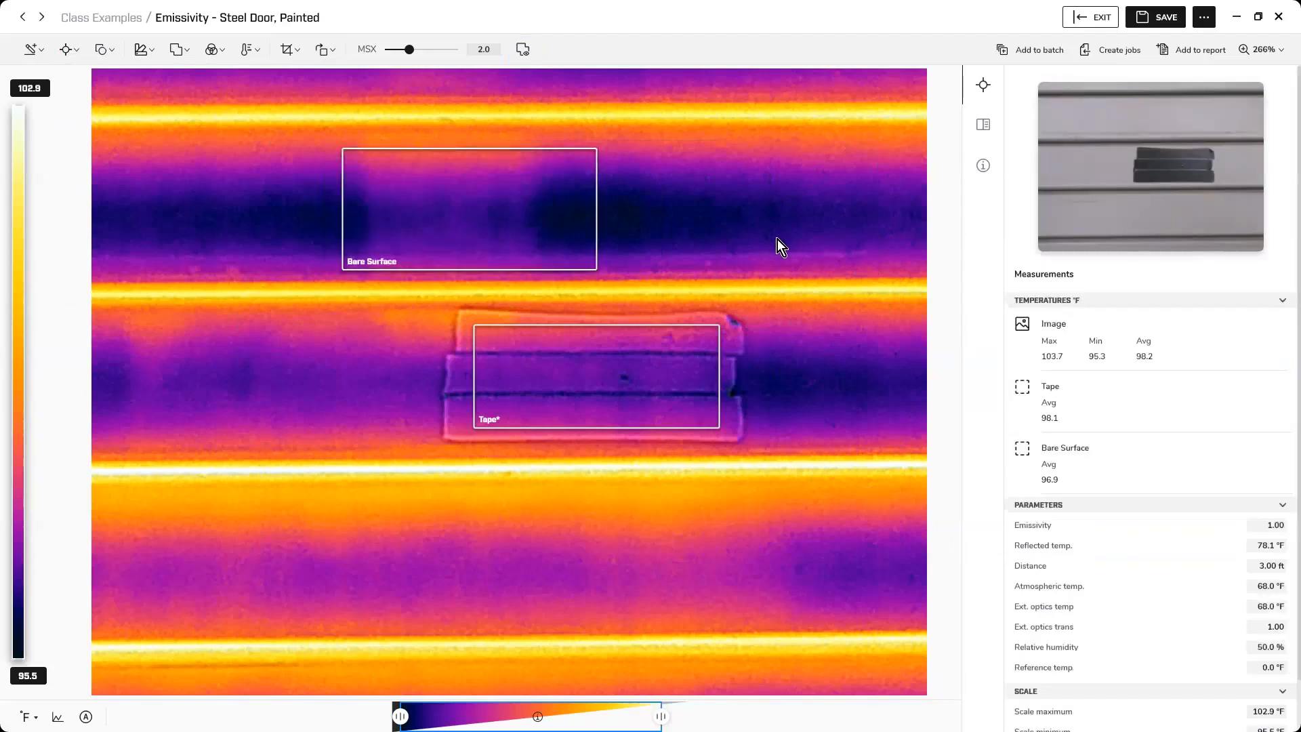
drag(509, 216, 494, 141)
click(721, 169)
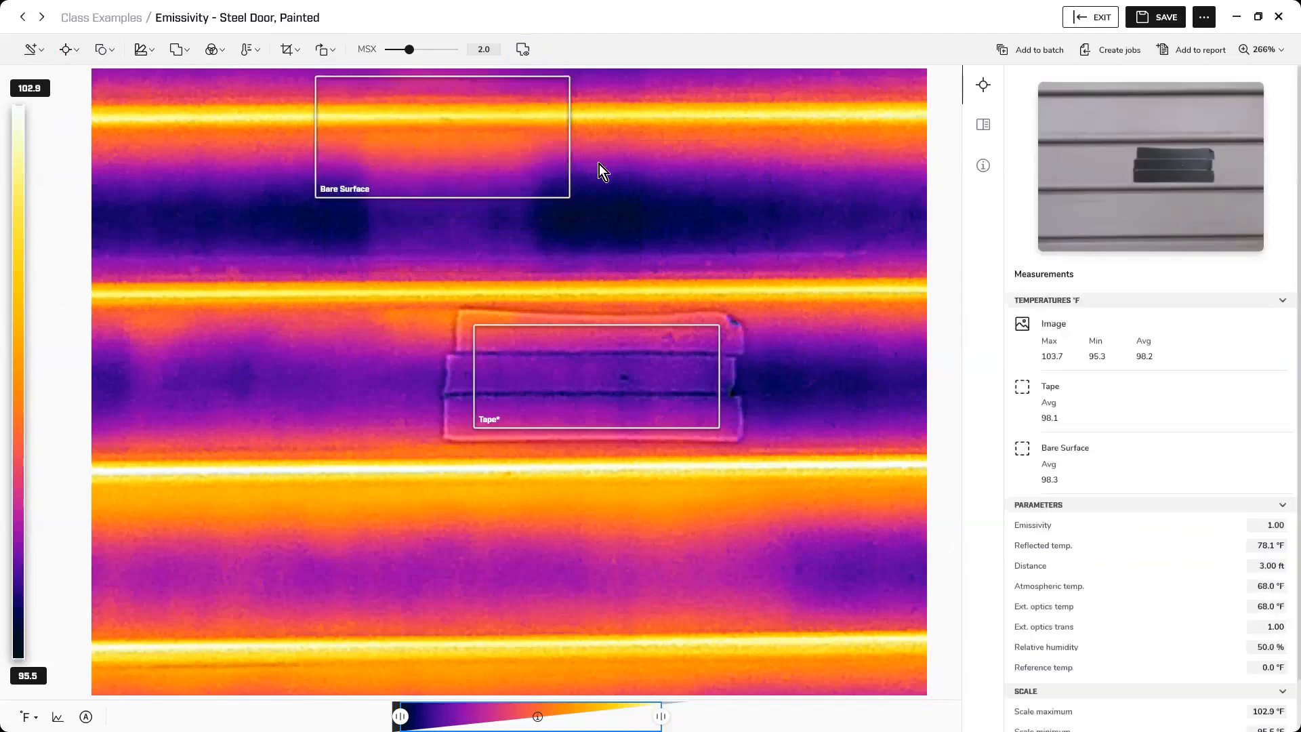
- Move the Bare Surface rectangle down between the two upper seams and extend its right edge across most of the panel
drag(453, 124, 460, 186)
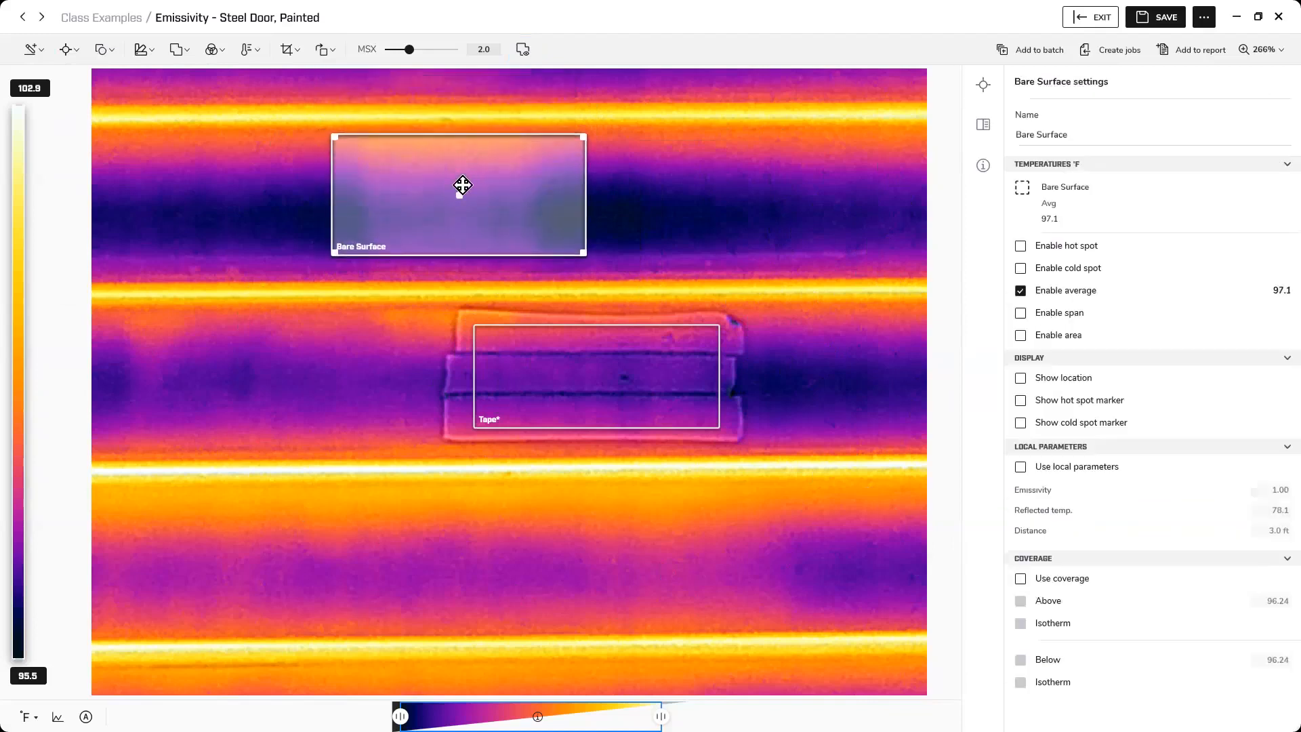
click(942, 190)
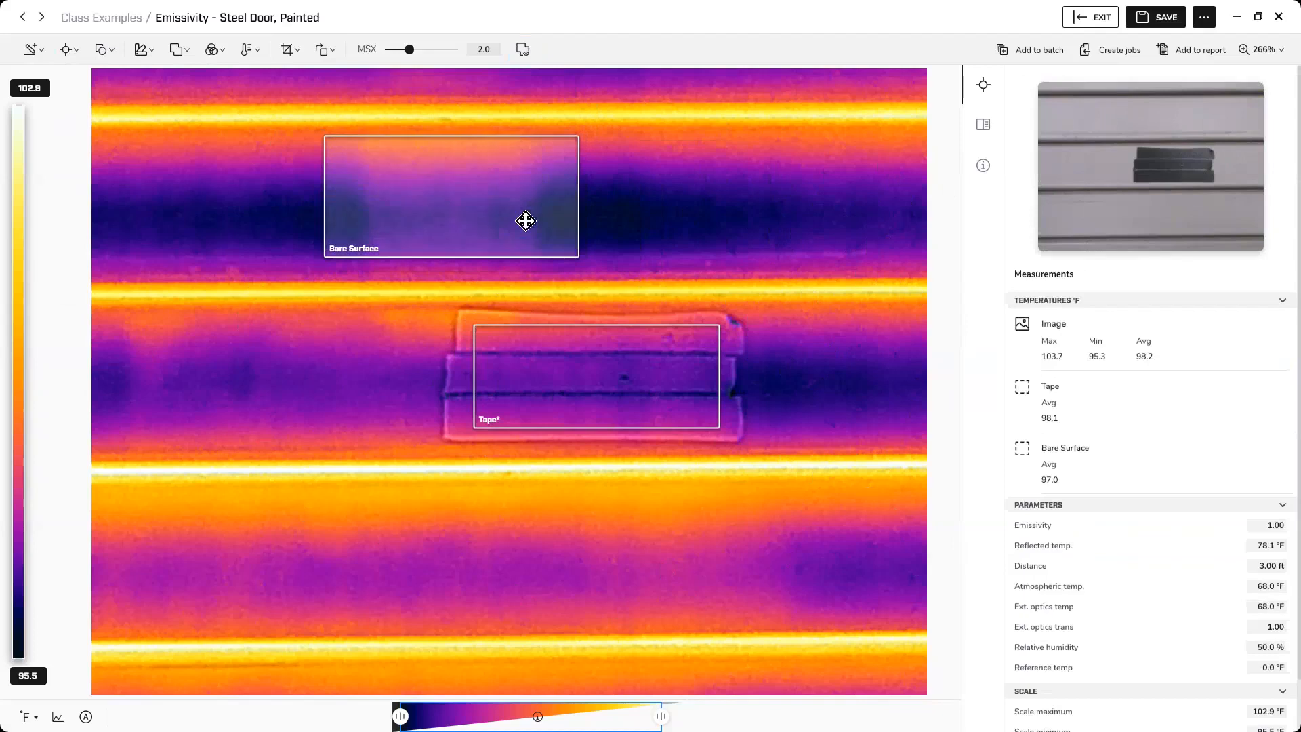
drag(441, 201, 468, 198)
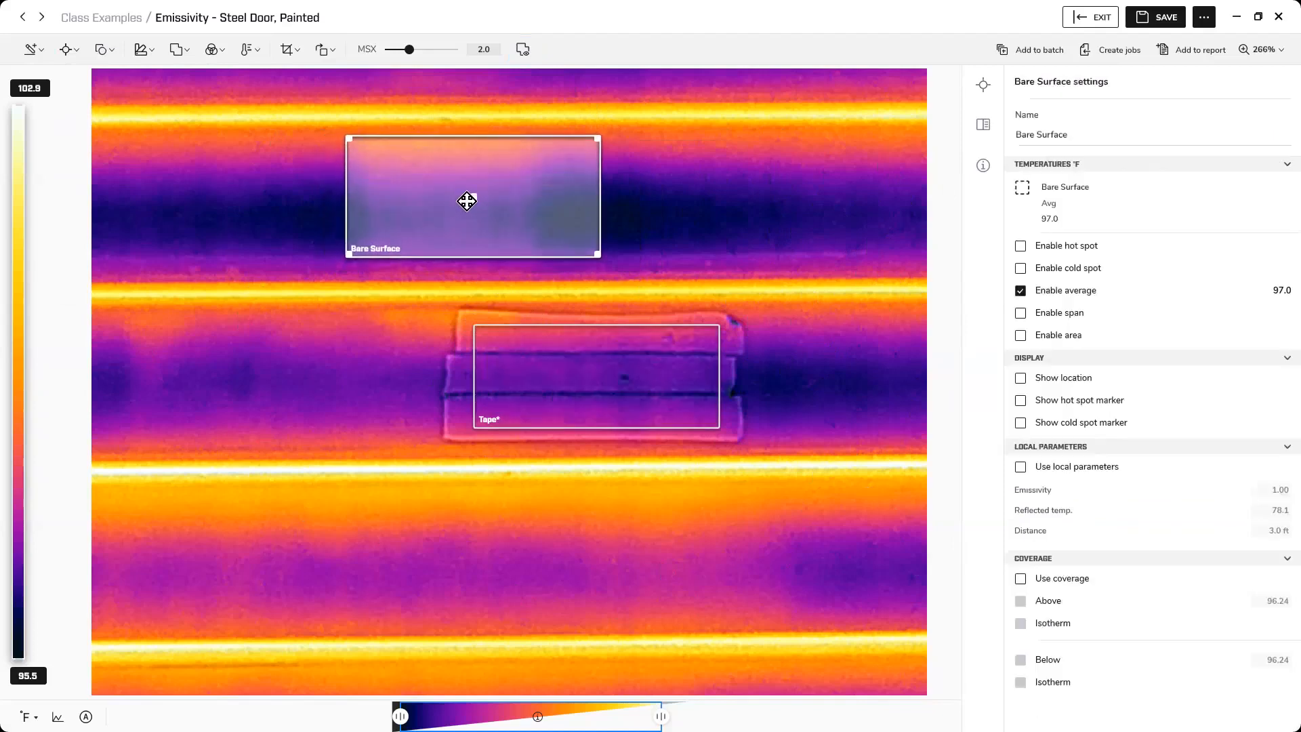
drag(604, 197, 847, 181)
click(809, 319)
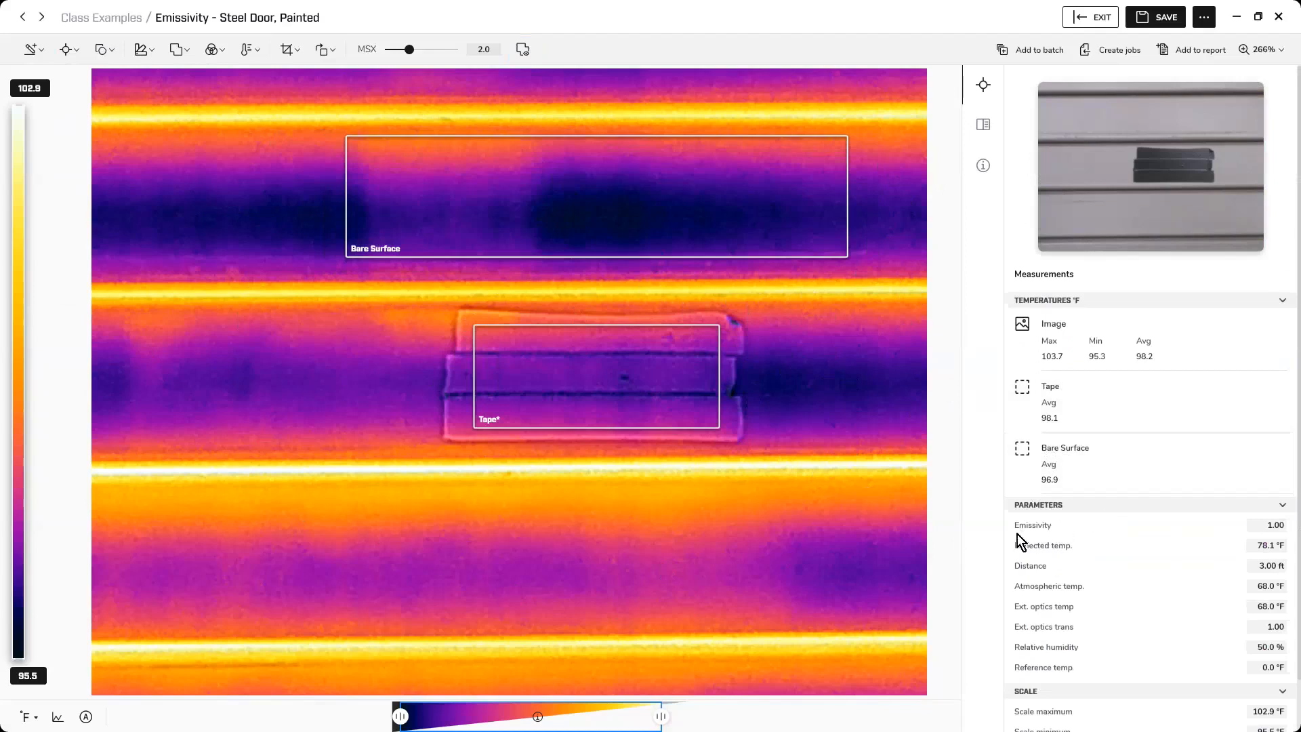
- Lower the image emissivity to 0.9 and refine it by hundredths to 0.94 to match the Bare Surface average to the Tape average
click(1277, 527)
text(0.9)
key(Return)
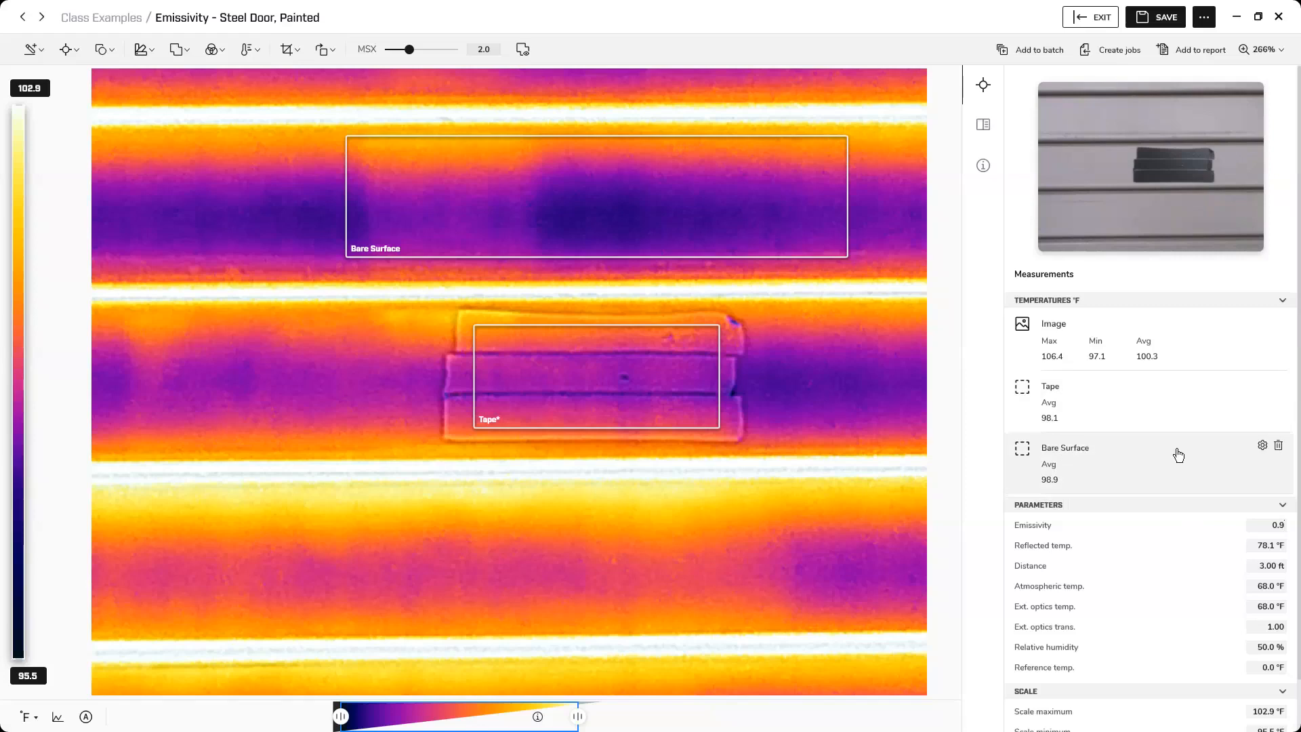
text(3)
key(Return)
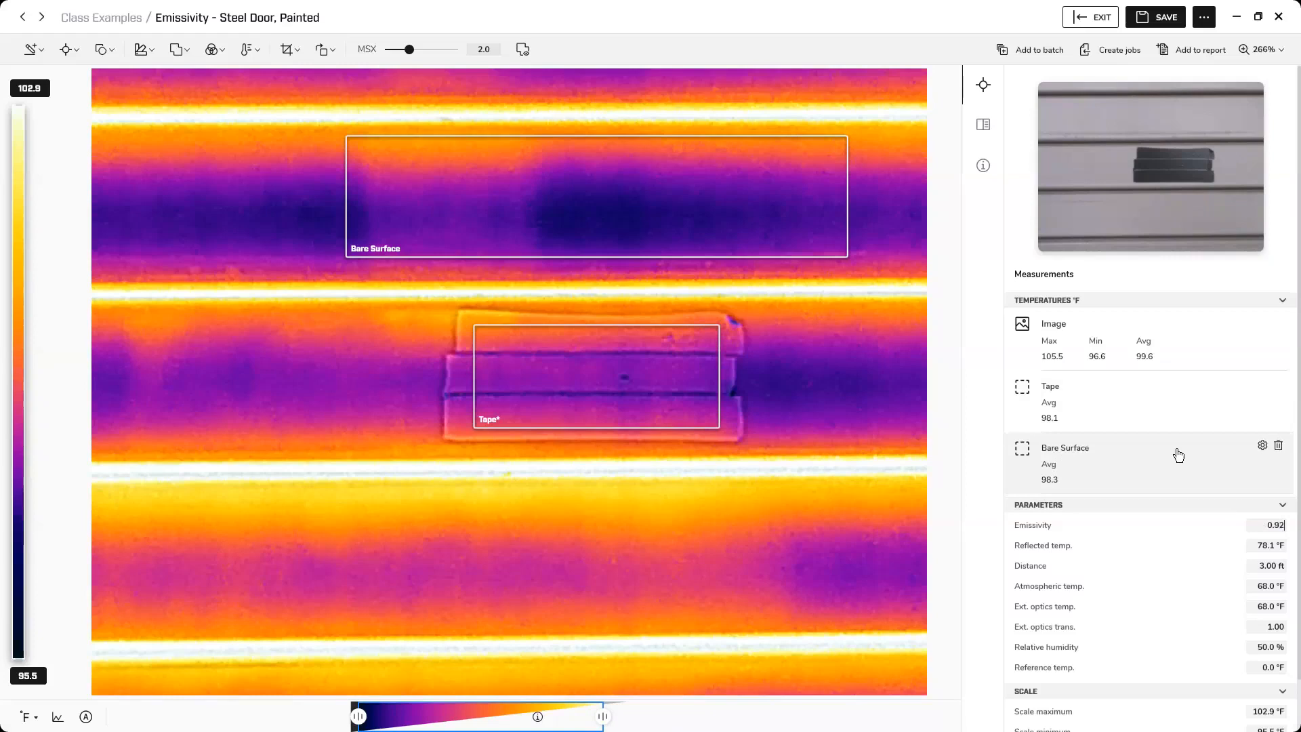
key(BackSpace)
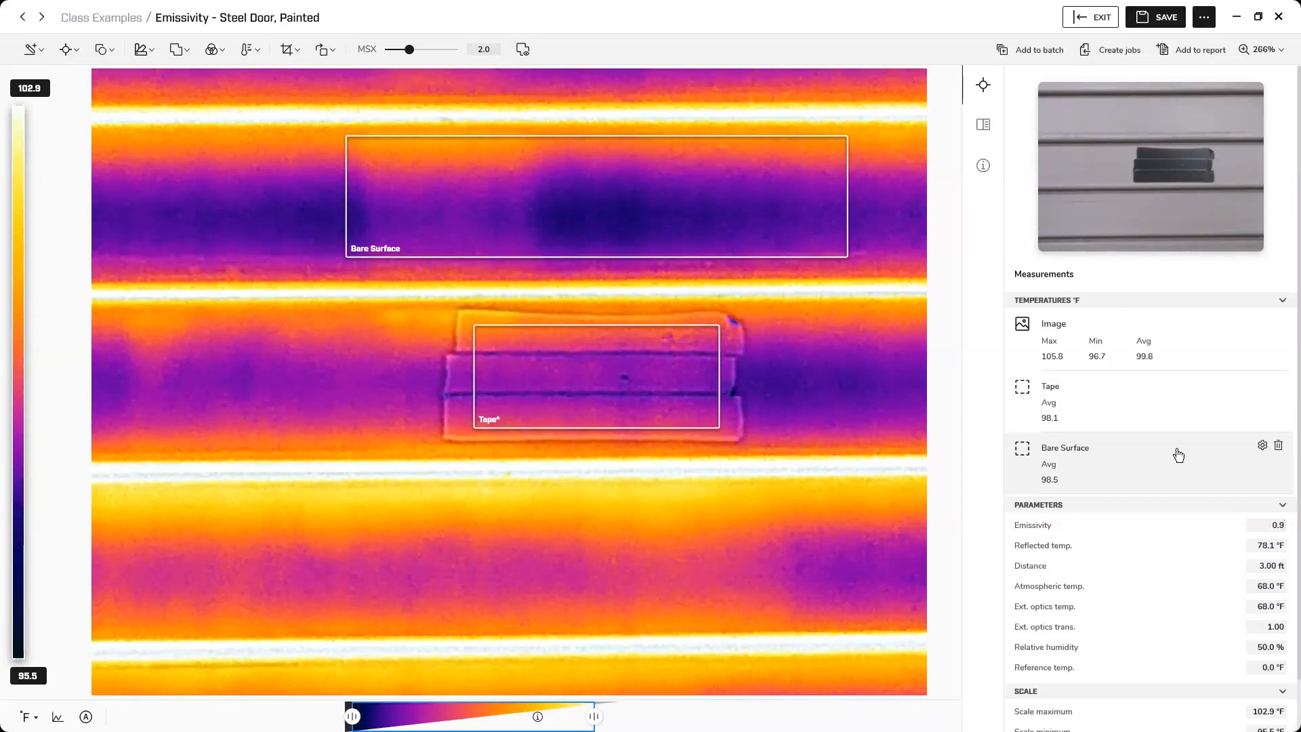
text(4)
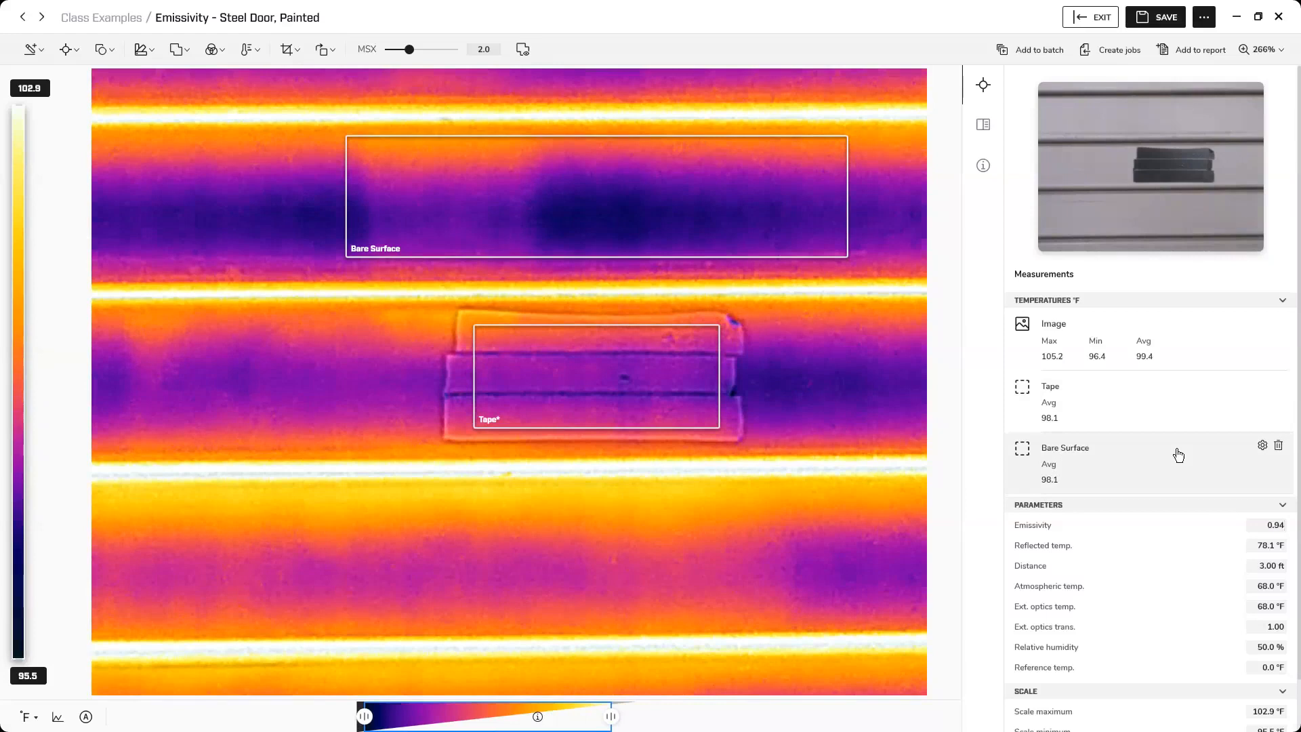
- Test an image emissivity of 0.95 before restoring 0.94, and exit the image editor
key(BackSpace)
text(5)
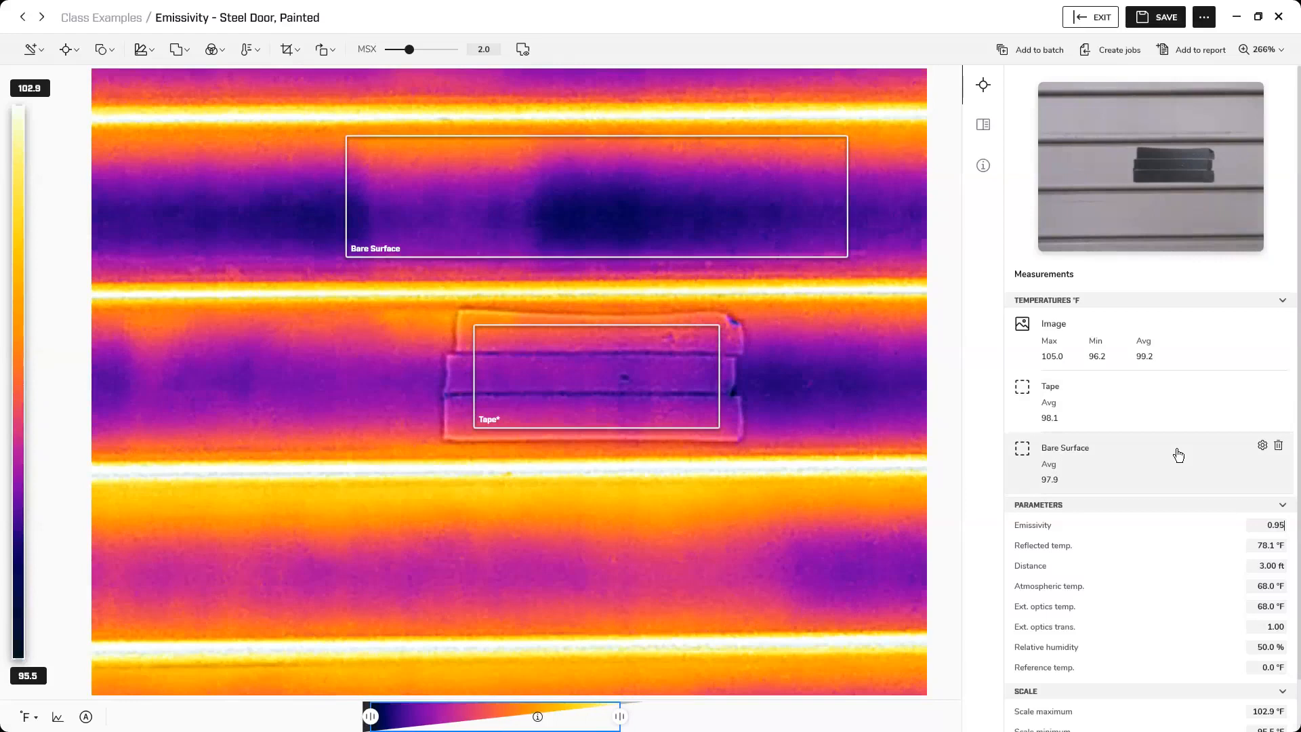
key(BackSpace)
text(4)
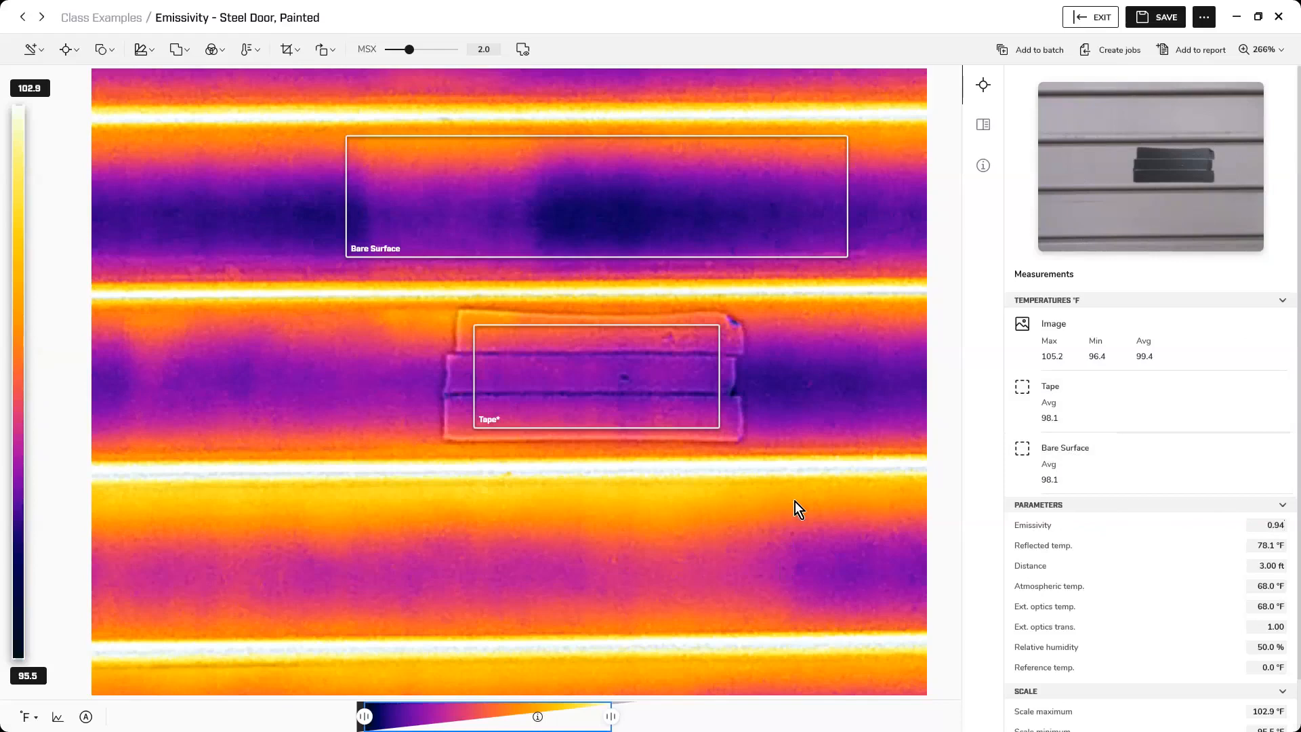
click(1095, 20)
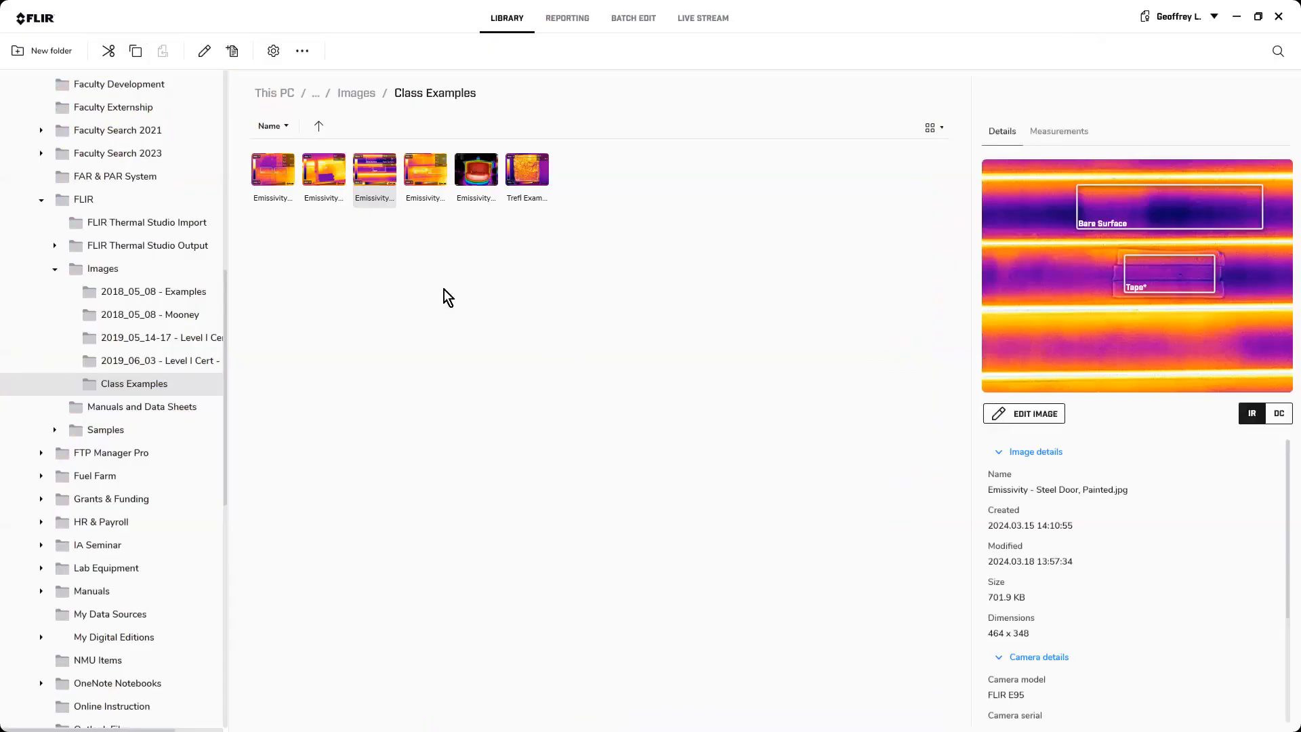